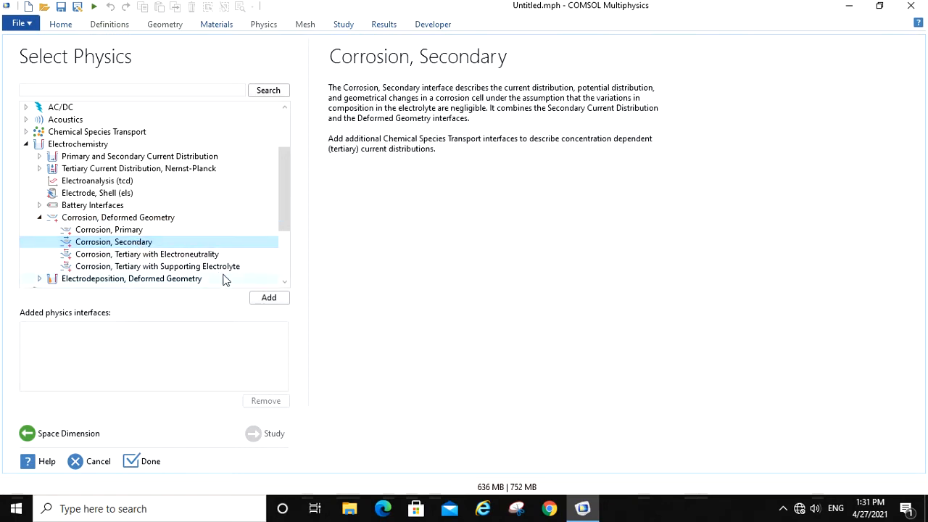
Step: Add the Corrosion, Secondary physics interface and create the model with a Time Dependent with Initialization study
left_click(279, 299)
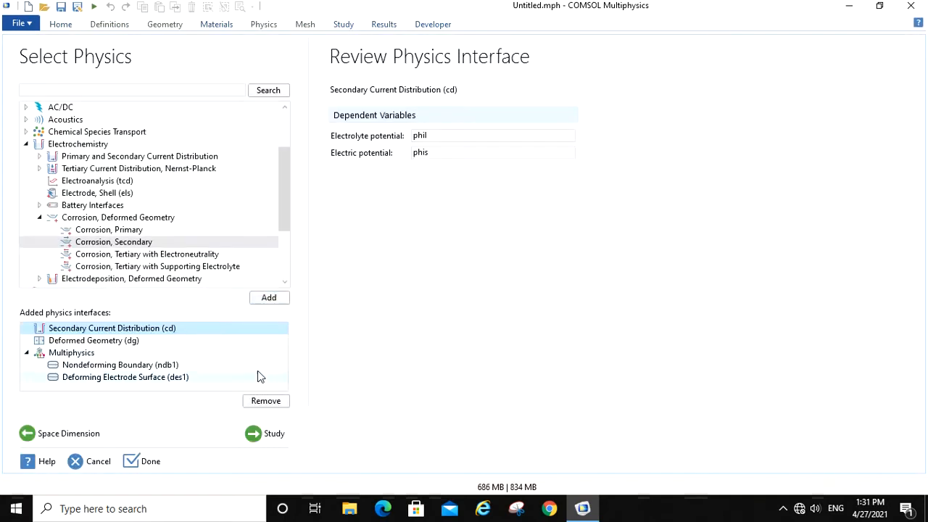
left_click(265, 435)
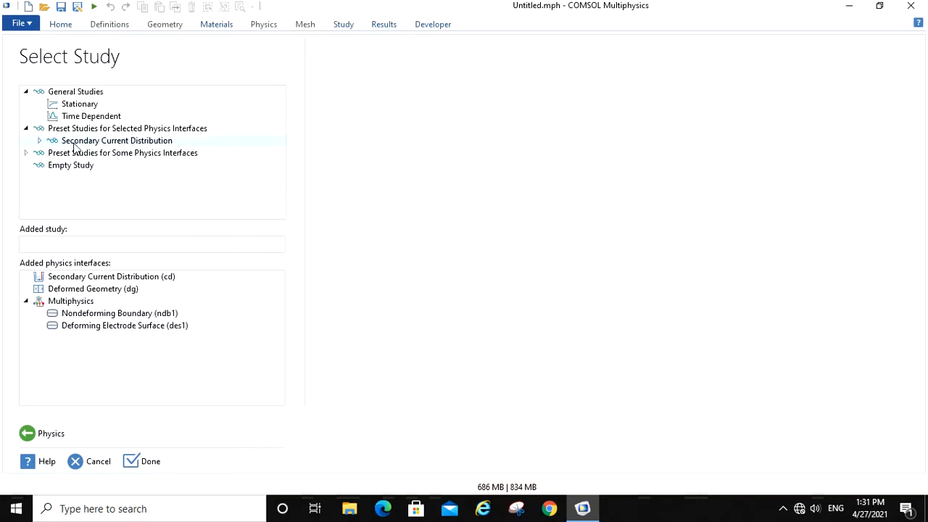
left_click(40, 141)
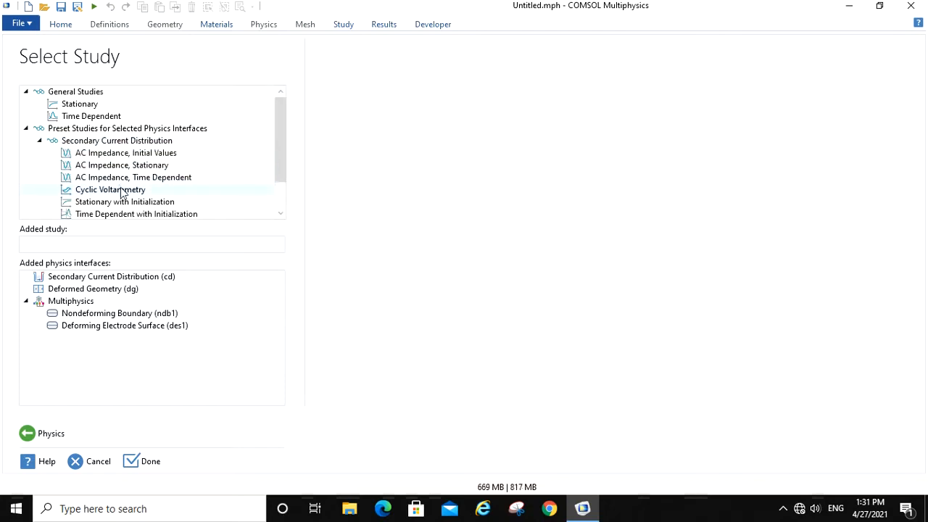
scroll(127, 207, "down", 2)
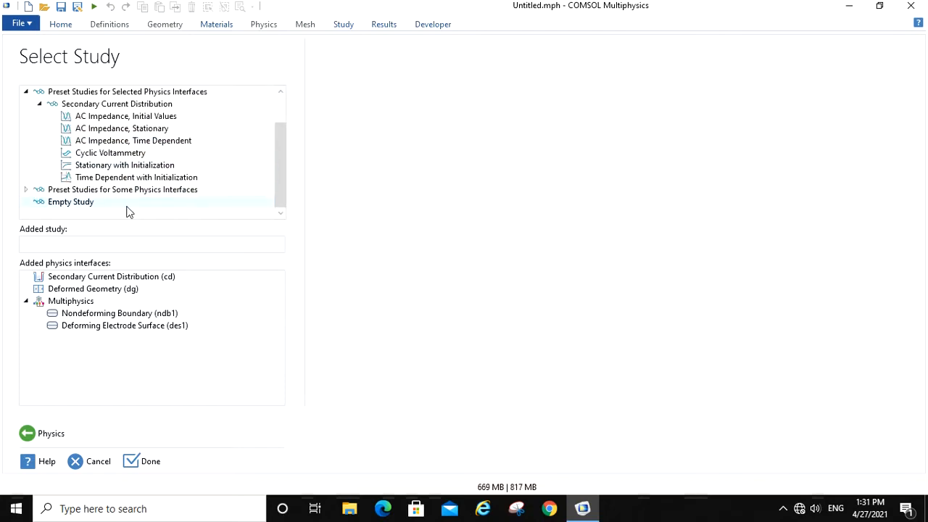
left_click(124, 178)
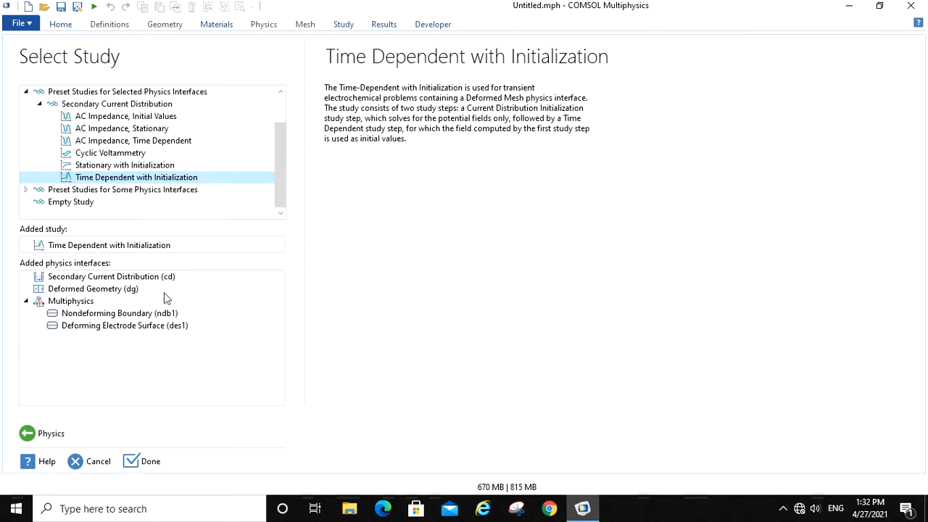
left_click(149, 462)
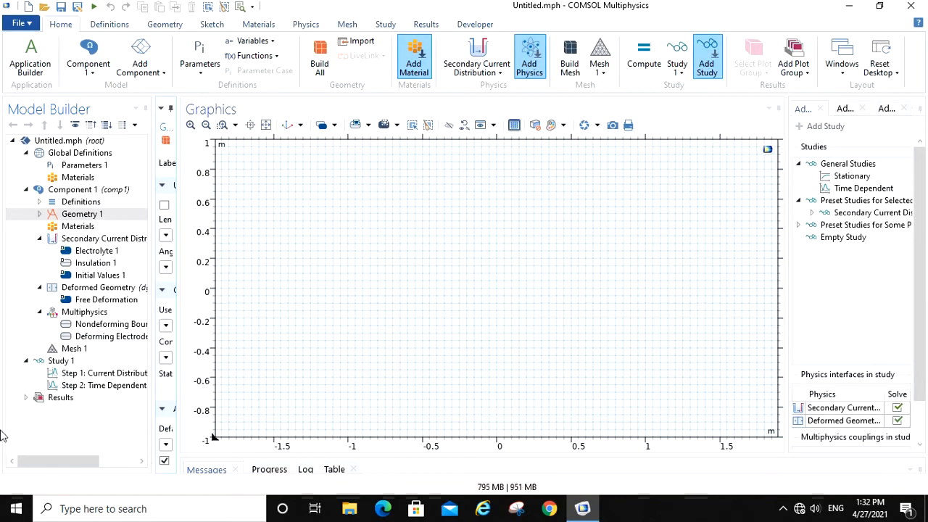
Step: Set the geometry's length unit to mm, widening the settings area for room
left_click(71, 214)
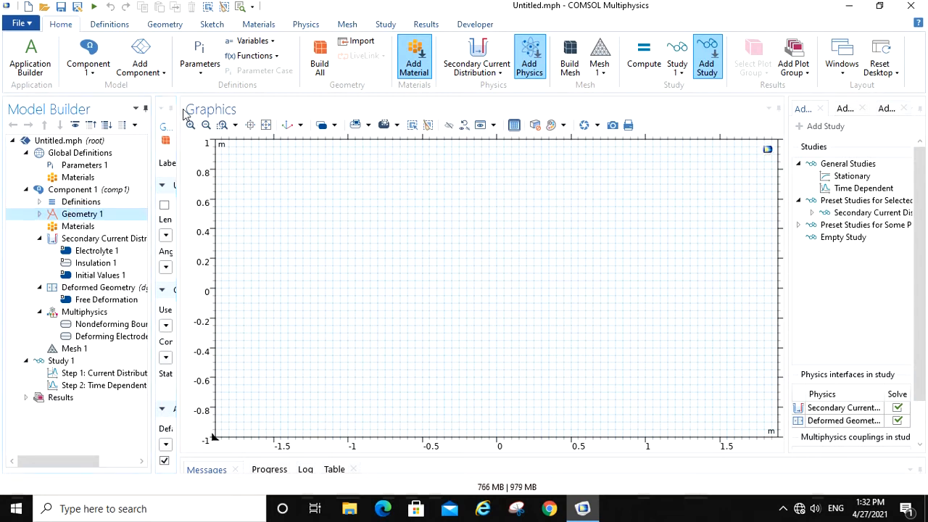
left_click_drag(181, 110, 312, 111)
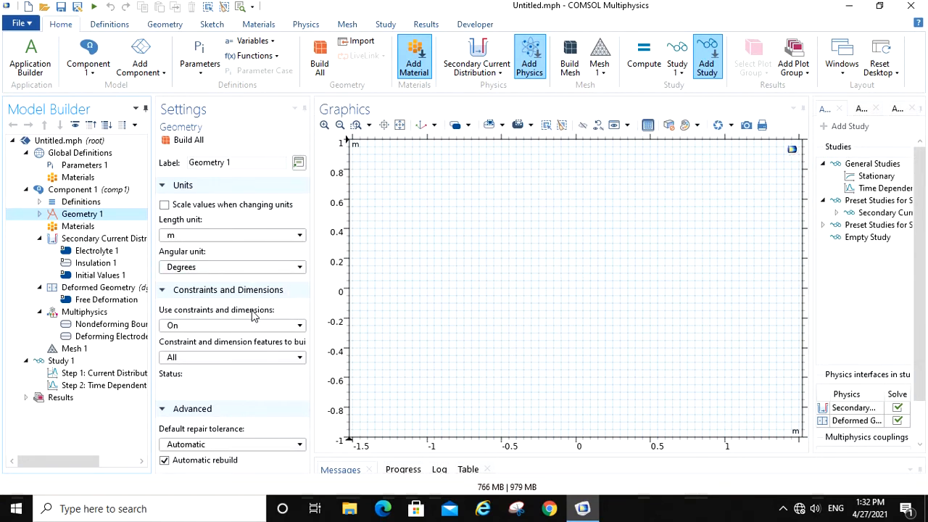
left_click(203, 243)
left_click(193, 265)
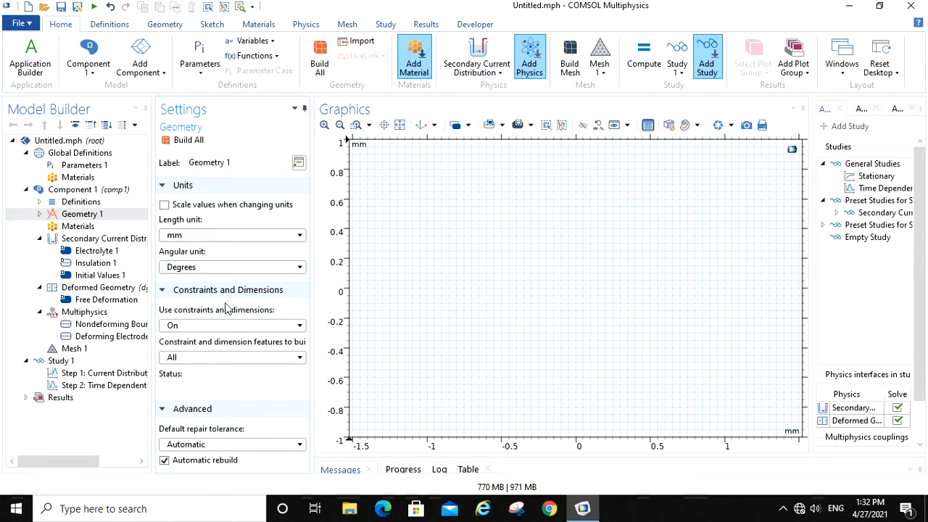
Step: Build a solid rectangle 10 mm wide and 10 mm high with its corner at x = -10 mm, y = 0
right_click(66, 216)
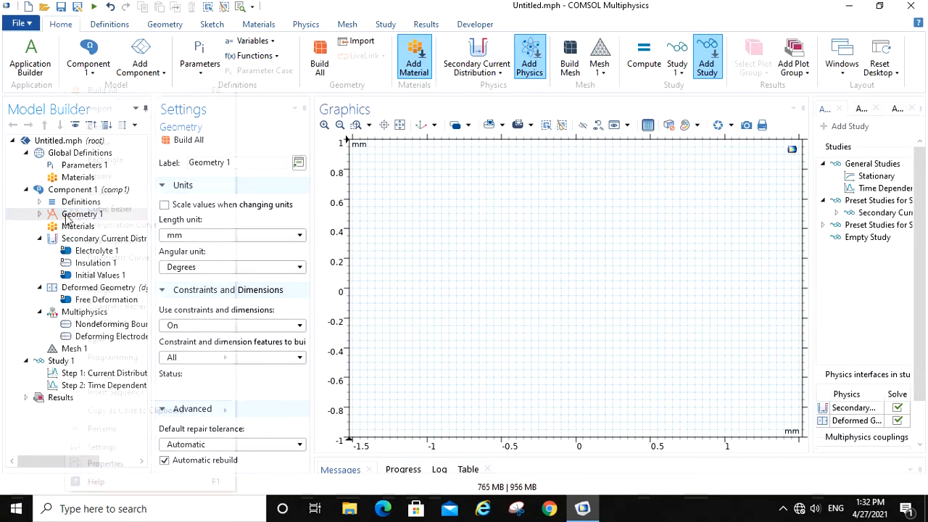
key("Escape")
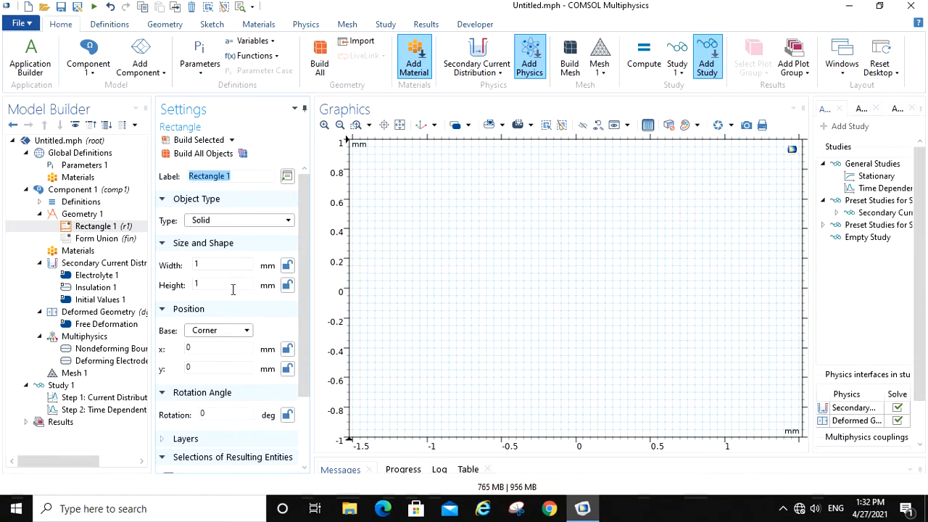
left_click(216, 264)
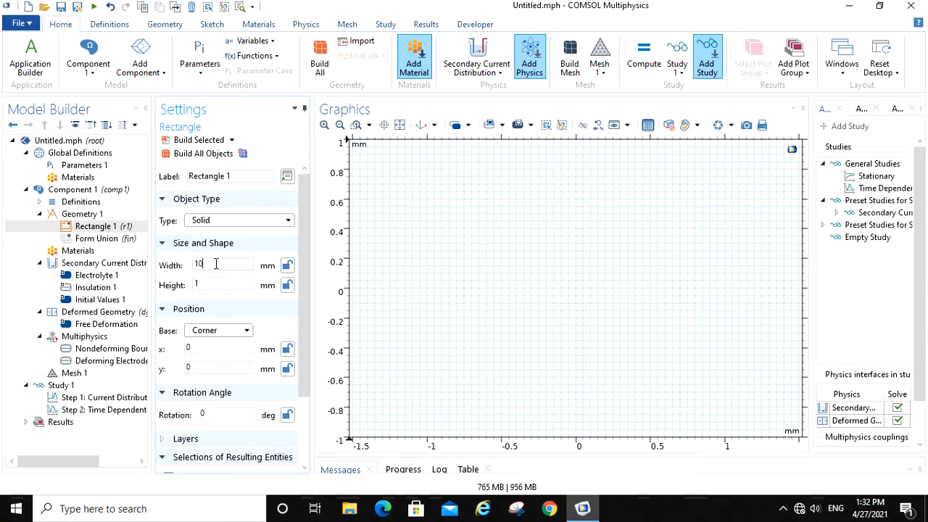
type("0")
left_click(203, 284)
left_click(215, 346)
type("-10")
left_click(212, 367)
left_click(199, 139)
Step: Build a second rectangle 10 mm wide and 10.1 mm high with its corner at x = 0, y = -0.1 mm
left_click(93, 227)
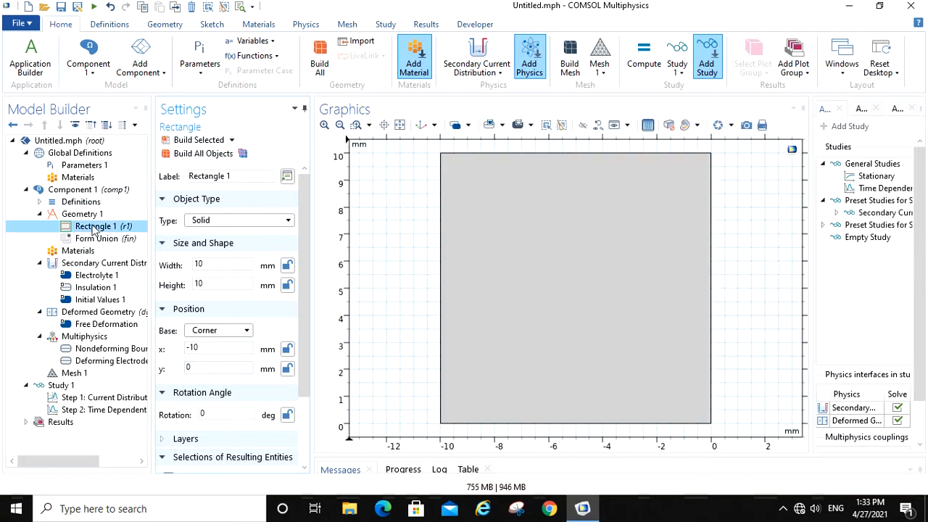
right_click(94, 227)
left_click(85, 215)
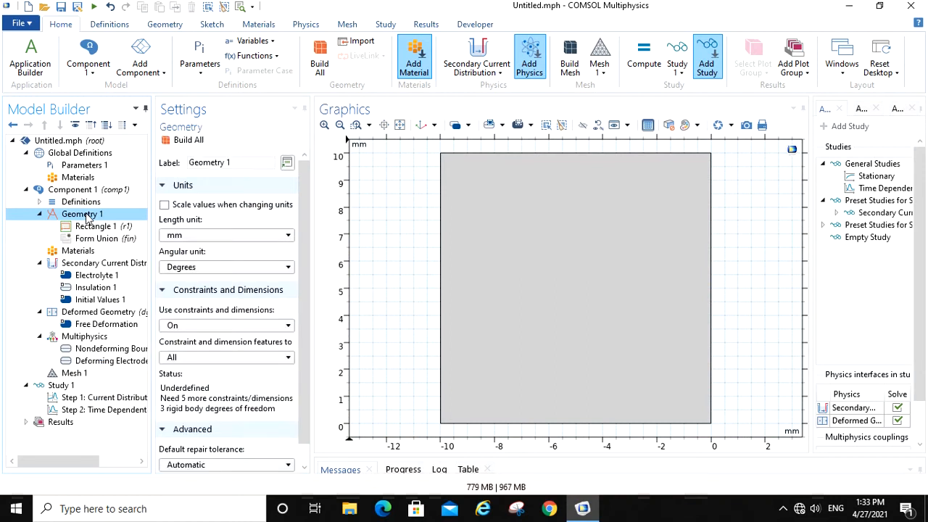
right_click(85, 216)
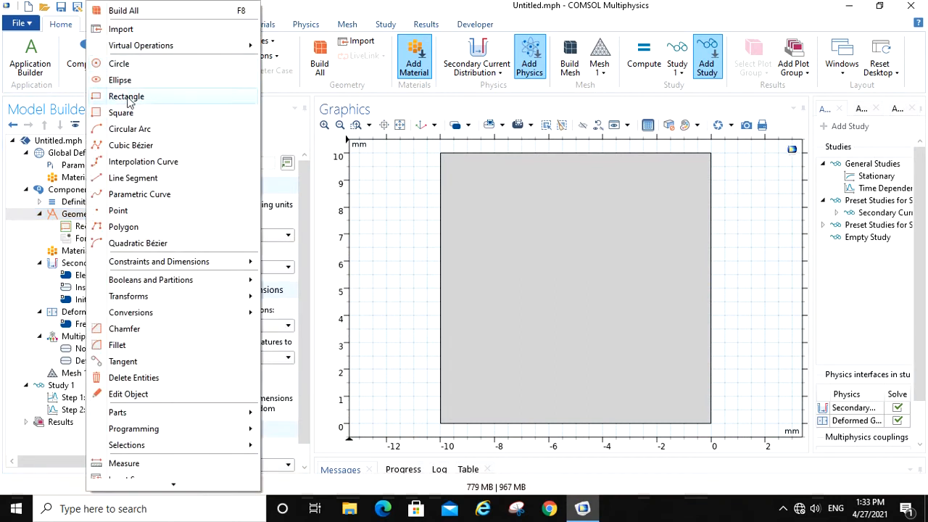
key("Escape")
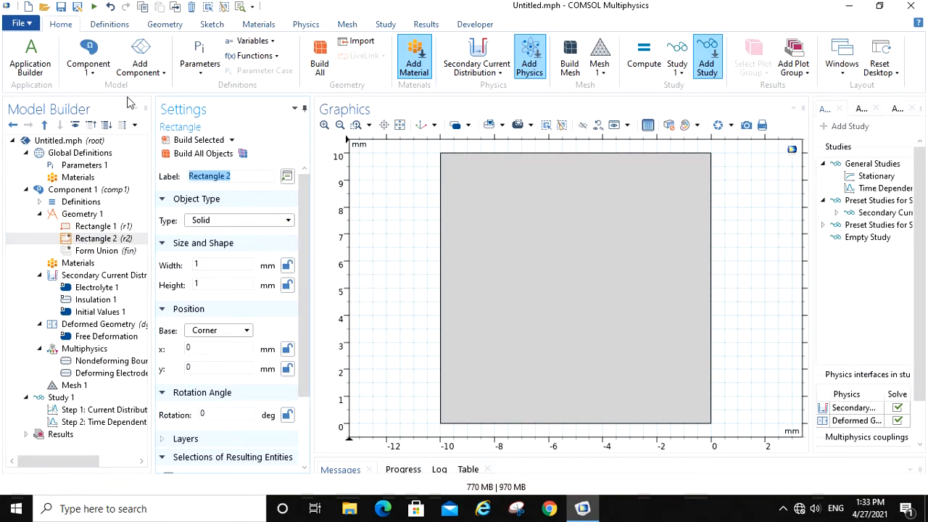
left_click(219, 264)
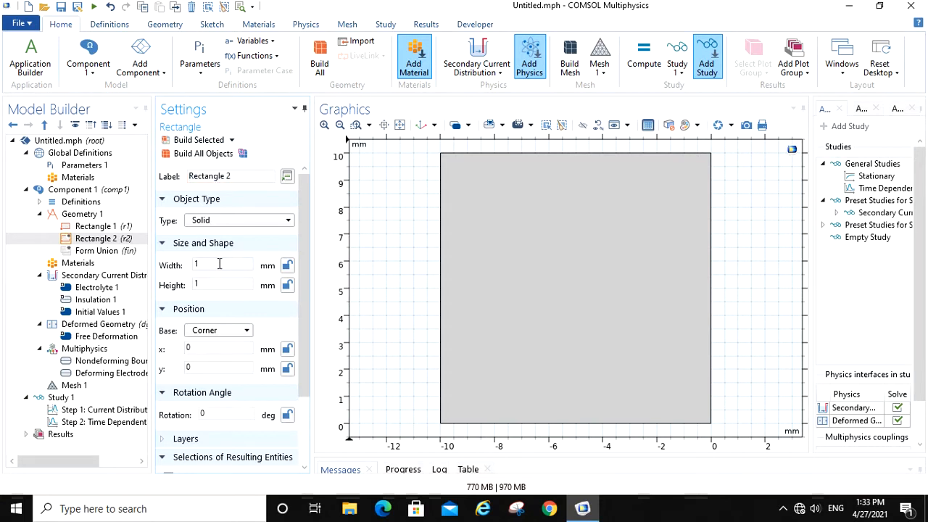
type("0")
left_click(224, 284)
type("0.1")
left_click(207, 368)
type("-0.1")
left_click(199, 140)
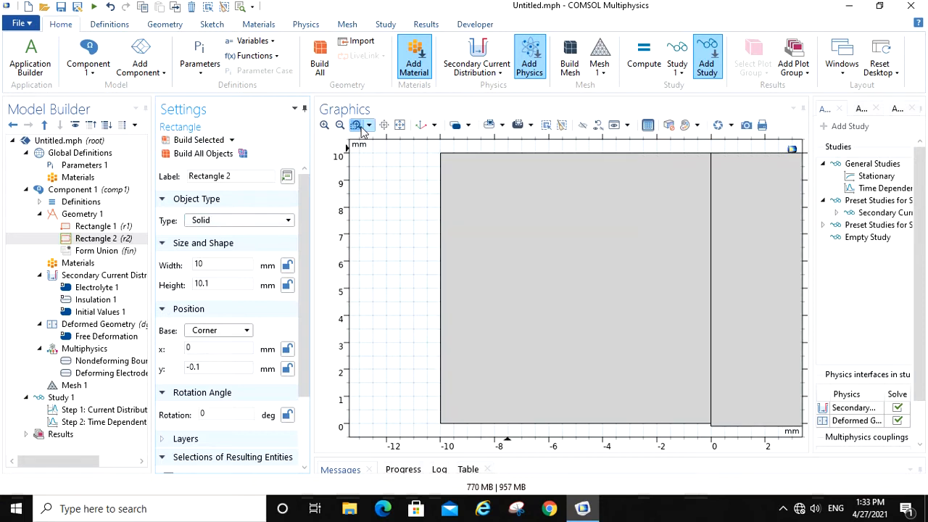
Step: Create a union of rectangles r1 and r2 without keeping interior boundaries
left_click(339, 125)
right_click(86, 214)
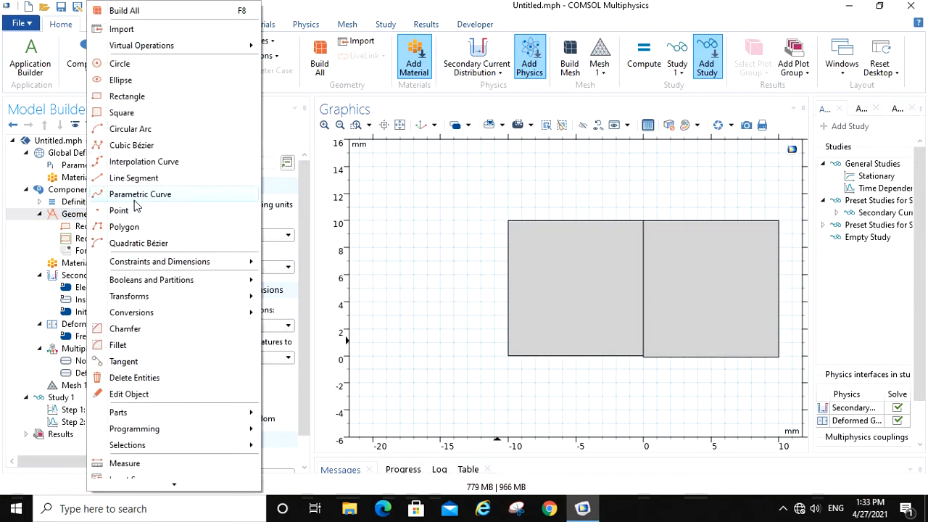
mouse_move(145, 288)
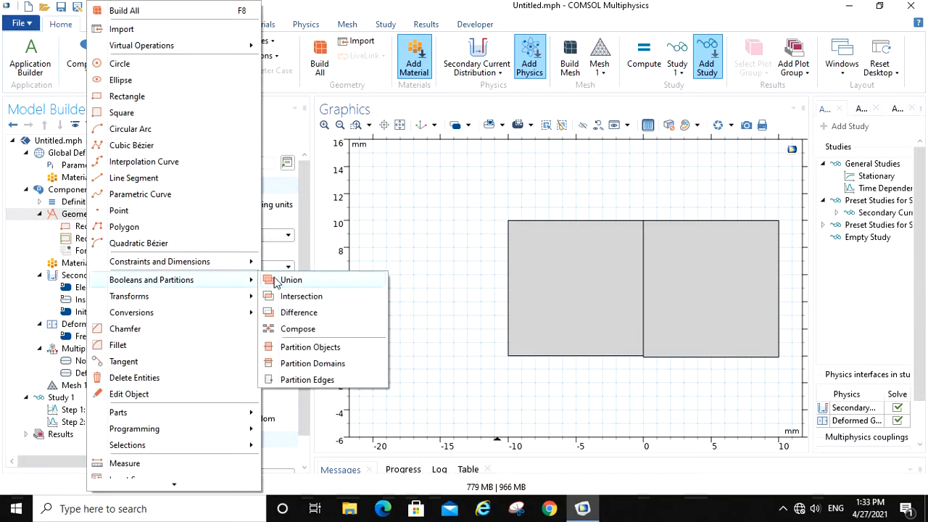
left_click(291, 281)
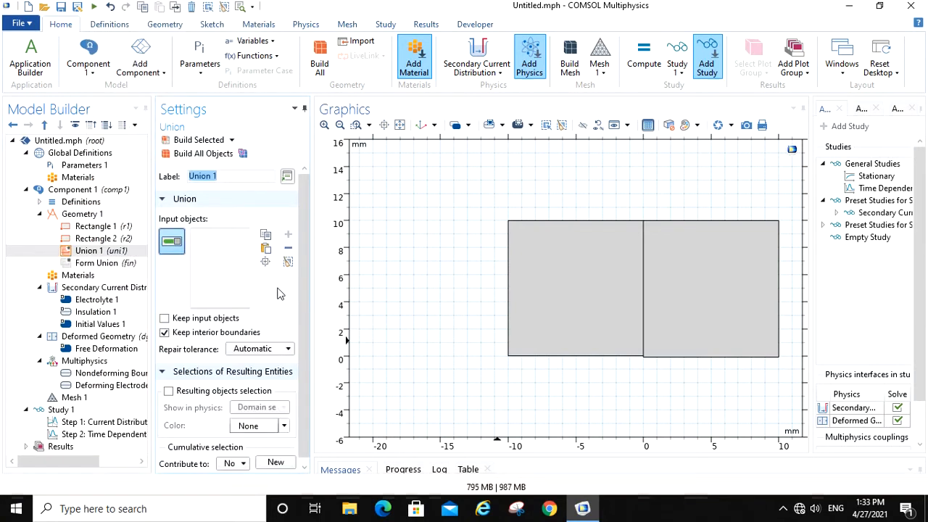
left_click(616, 309)
left_click(662, 310)
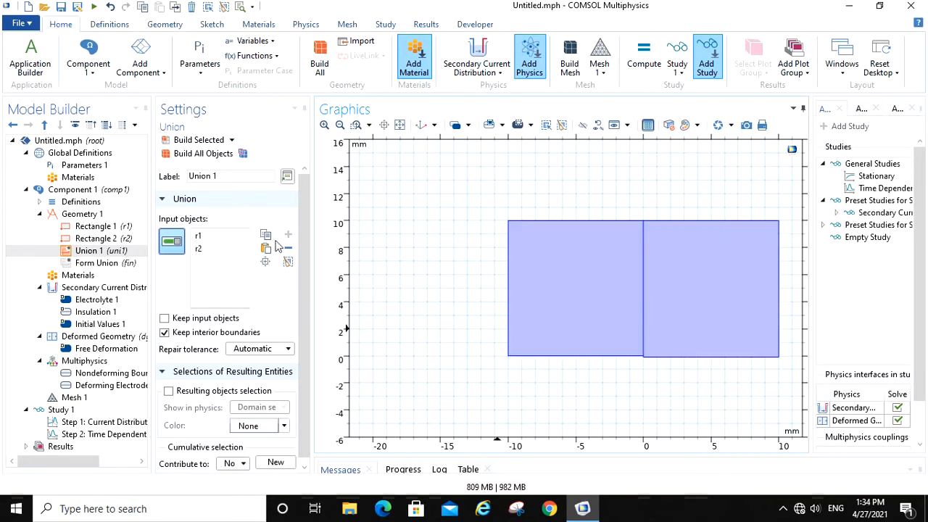
left_click(207, 142)
left_click(165, 333)
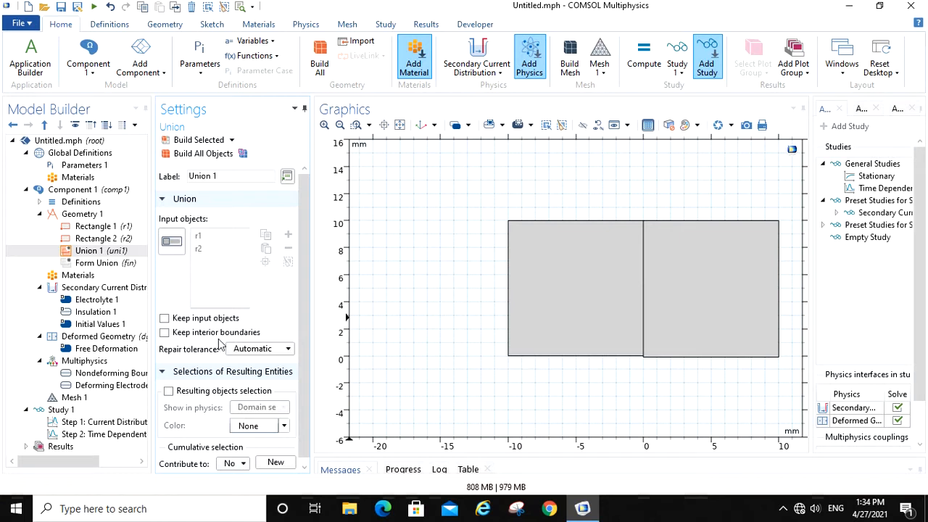
Step: Set the electrolyte conductivity of Electrolyte 1 to a user-defined 2.5 S/m
left_click_drag(151, 314, 188, 314)
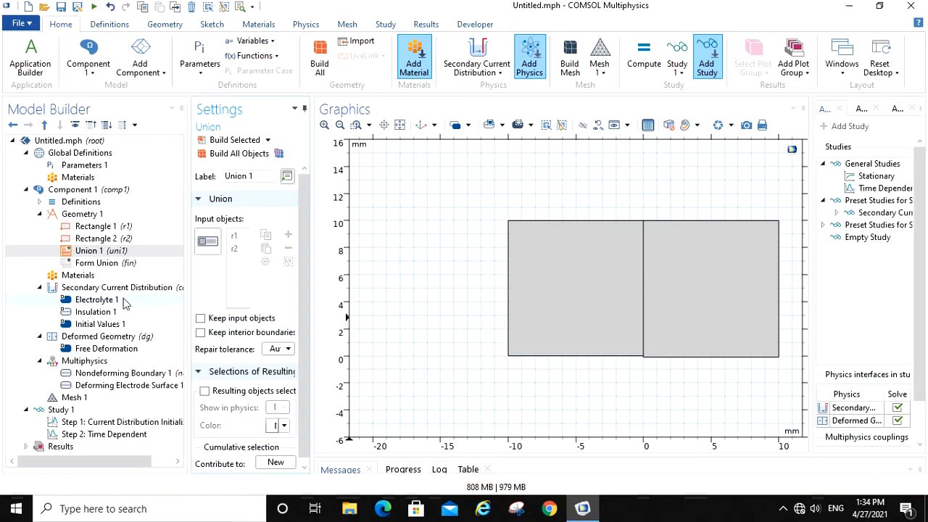
left_click(96, 302)
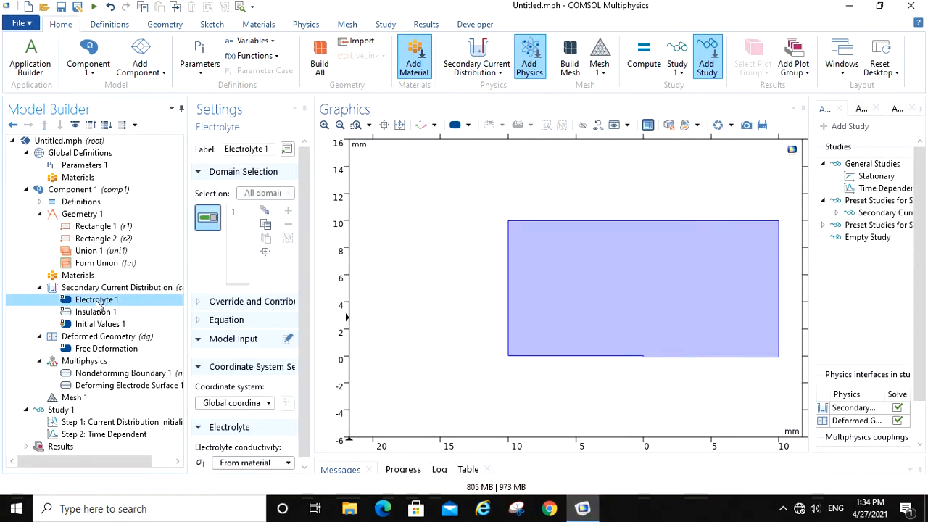
left_click(262, 459)
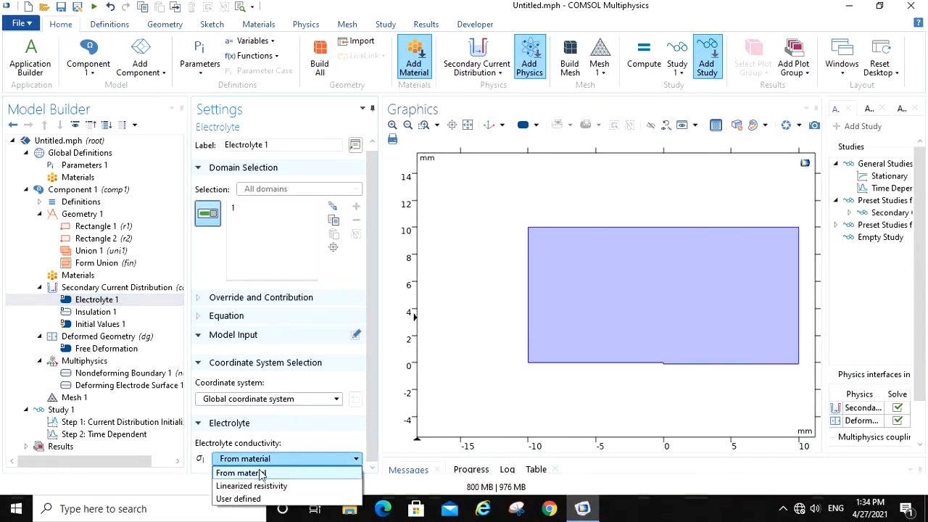
left_click(239, 498)
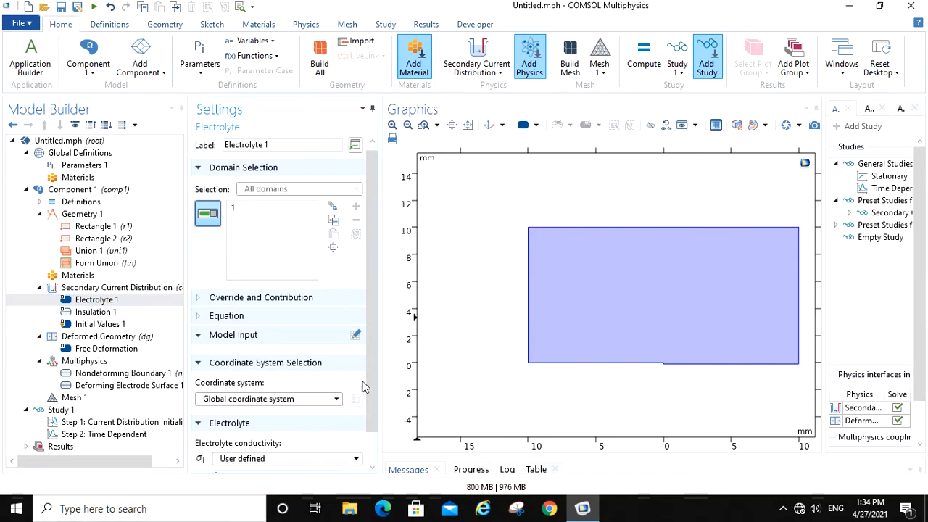
scroll(371, 376, "down", 1)
scroll(371, 376, "down", 1)
left_click(264, 442)
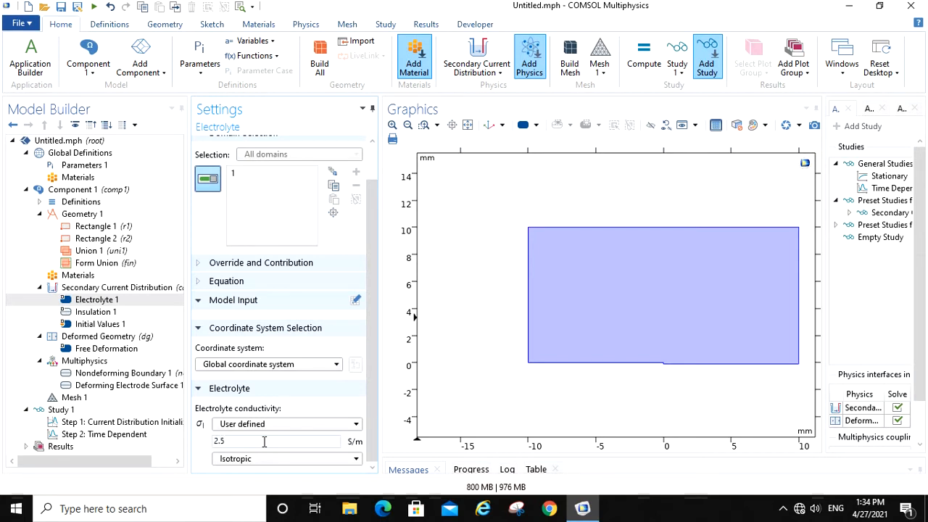
type("2.5")
key("Return")
Step: Add an Electrode Surface to Secondary Current Distribution on boundaries 2 and 4, the left lower edge and the short vertical step
left_click(105, 290)
right_click(105, 292)
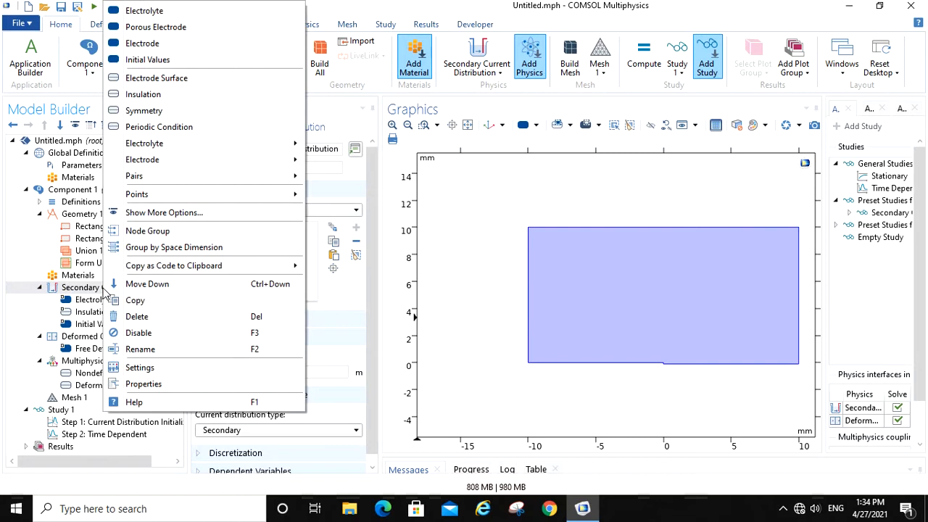
left_click(156, 78)
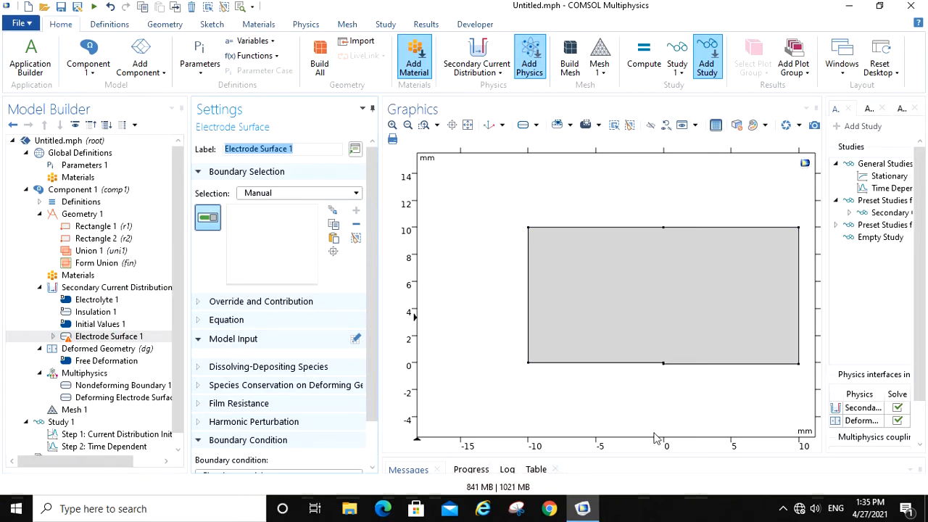
left_click(424, 125)
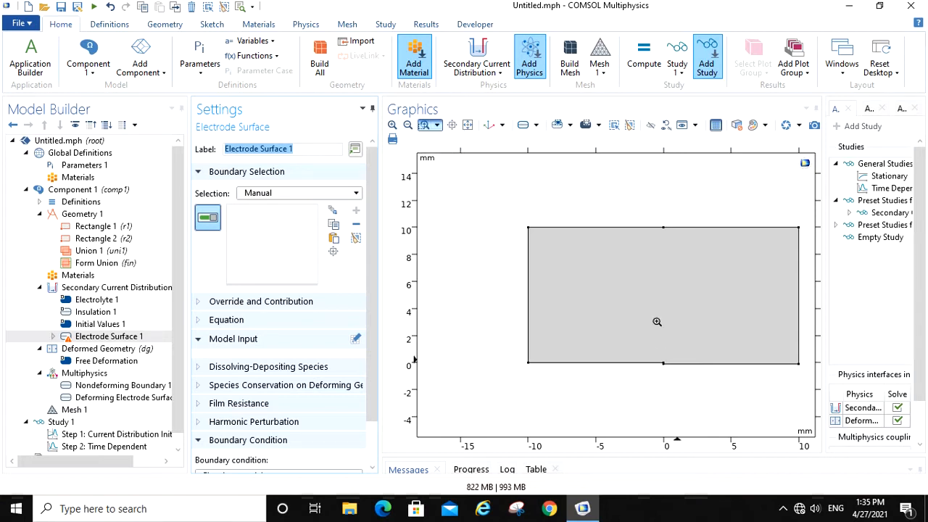
left_click_drag(643, 352, 680, 391)
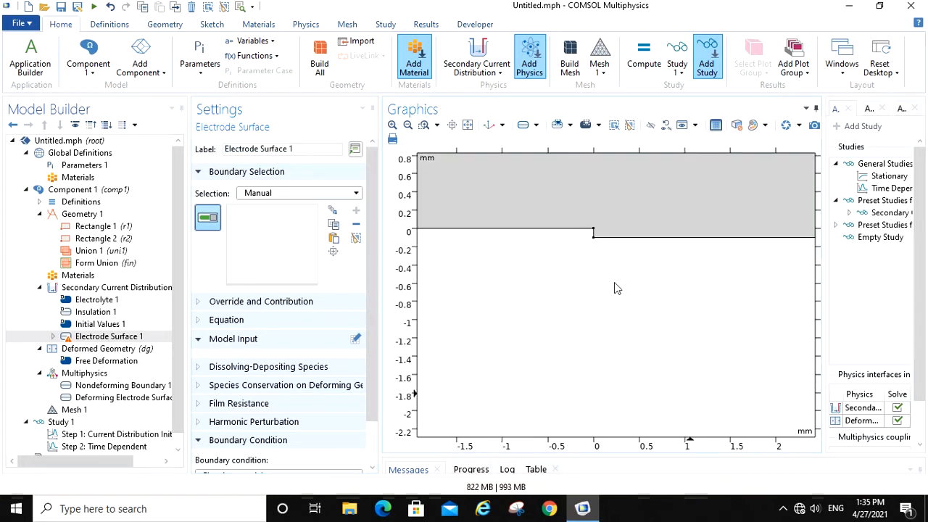
left_click(549, 230)
left_click(593, 233)
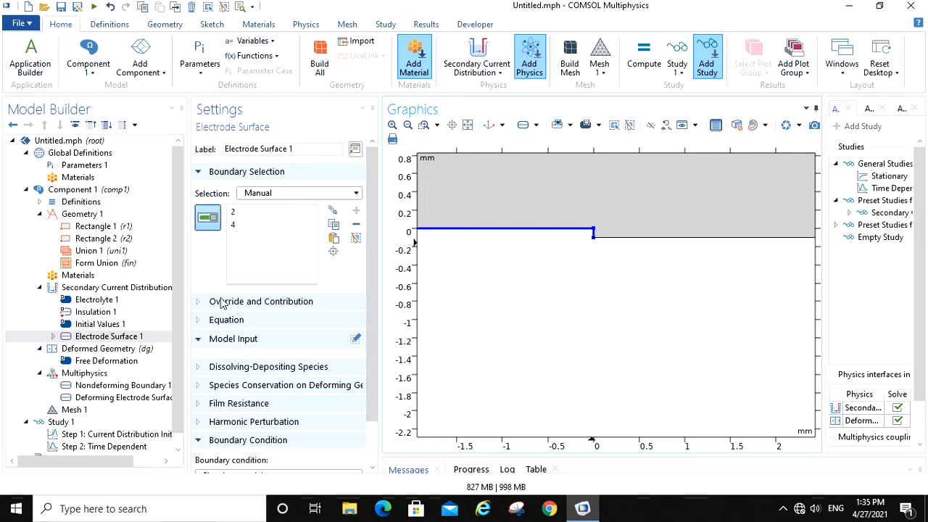
Step: Set the user-defined equilibrium potential to -0.58 V for Electrode Reaction 1 under Electrode Surface 1
left_click(81, 336)
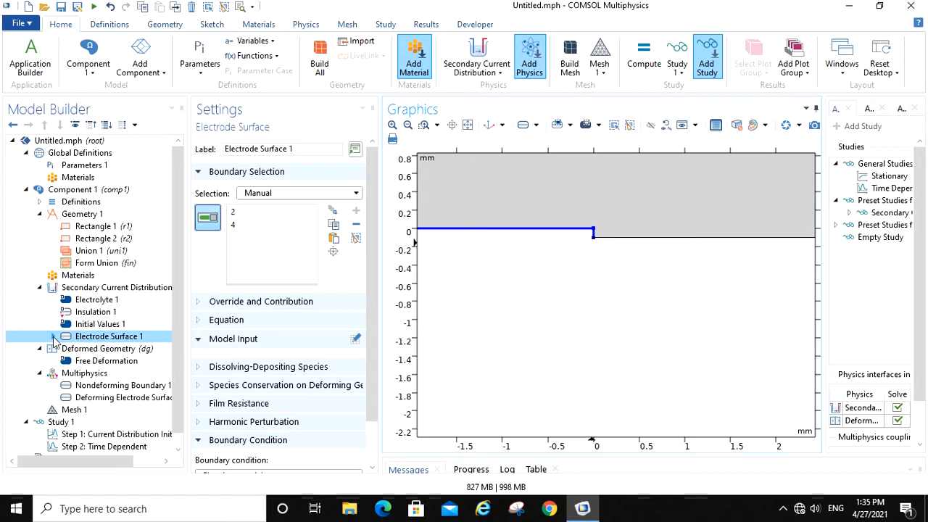
left_click(53, 337)
left_click(112, 351)
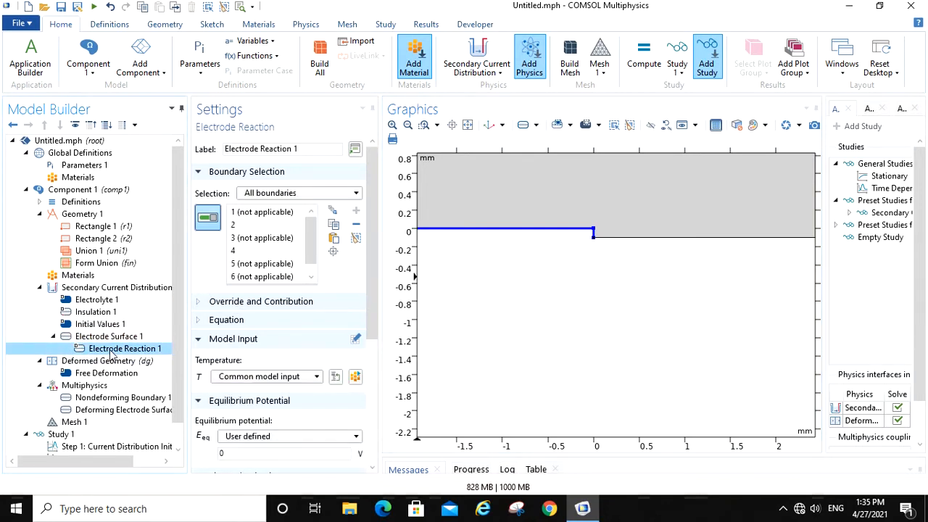
scroll(305, 418, "down", 2)
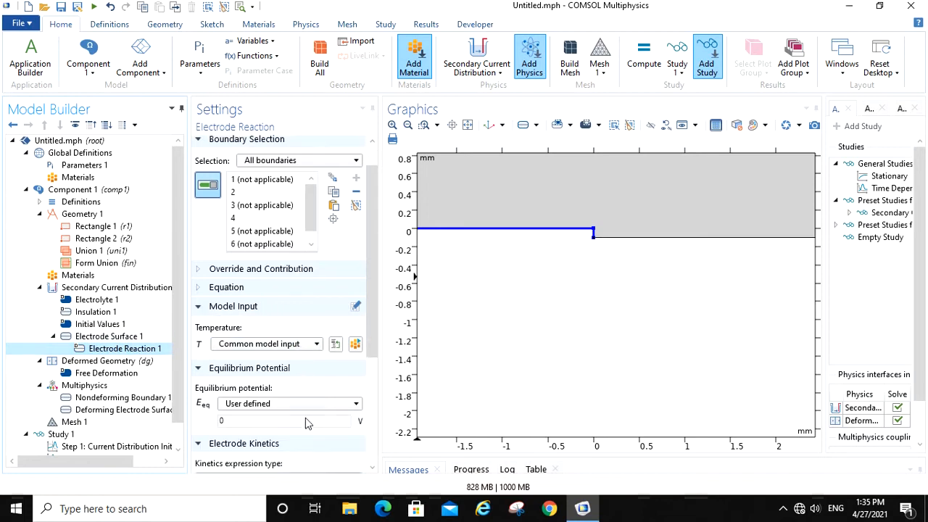
scroll(306, 419, "down", 1)
left_click(257, 357)
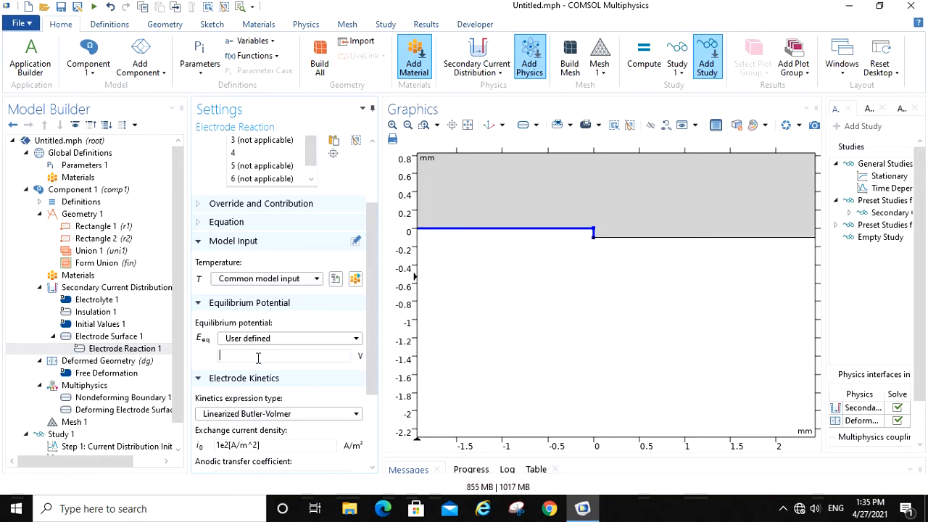
type("-0.58")
Step: Change the kinetics expression type of Electrode Surface 1's reaction to Cathodic Tafel equation
scroll(272, 389, "down", 1)
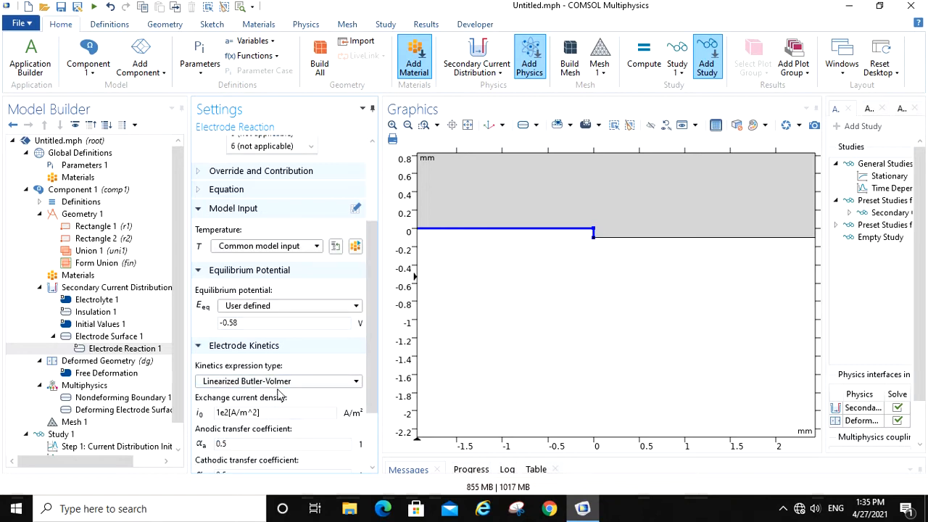
left_click(268, 382)
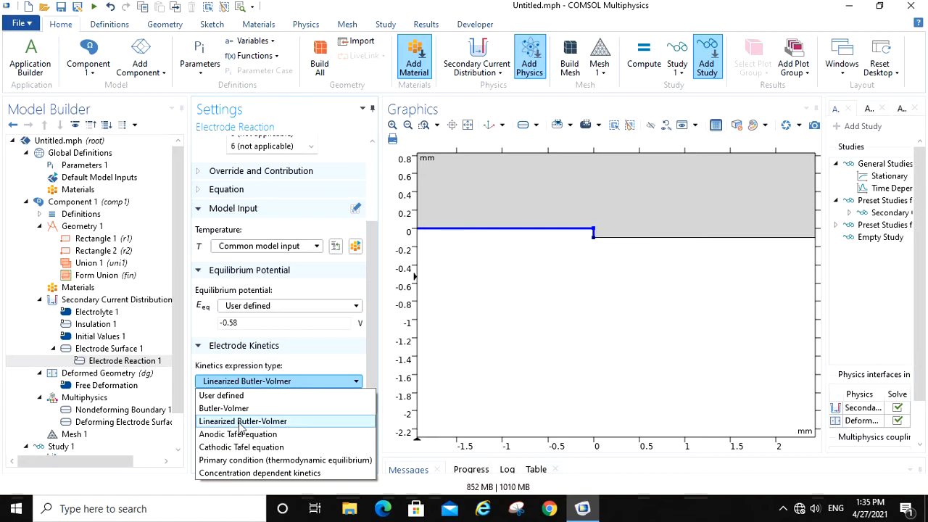
left_click(240, 446)
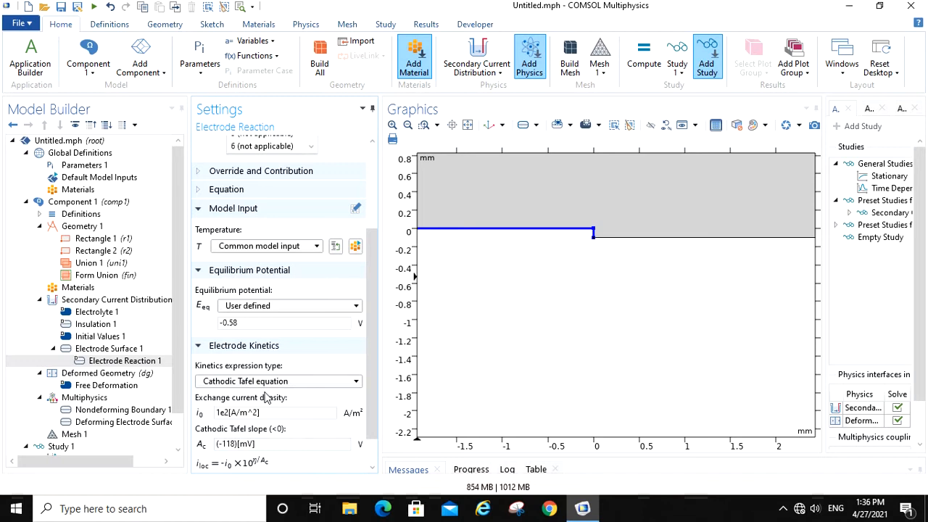
Step: Set the exchange current density to 10^-3 A/m^2 and the cathodic Tafel slope to -160 mV for Electrode Surface 1's reaction
scroll(306, 410, "down", 1)
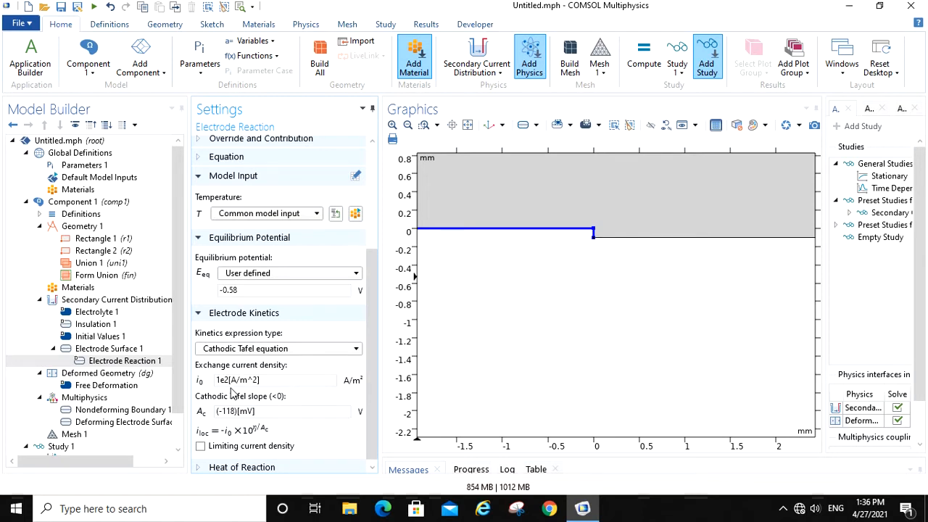
left_click(221, 382)
type("0")
key("BackSpace")
key("BackSpace")
type("^-3")
key("BackSpace")
key("BackSpace")
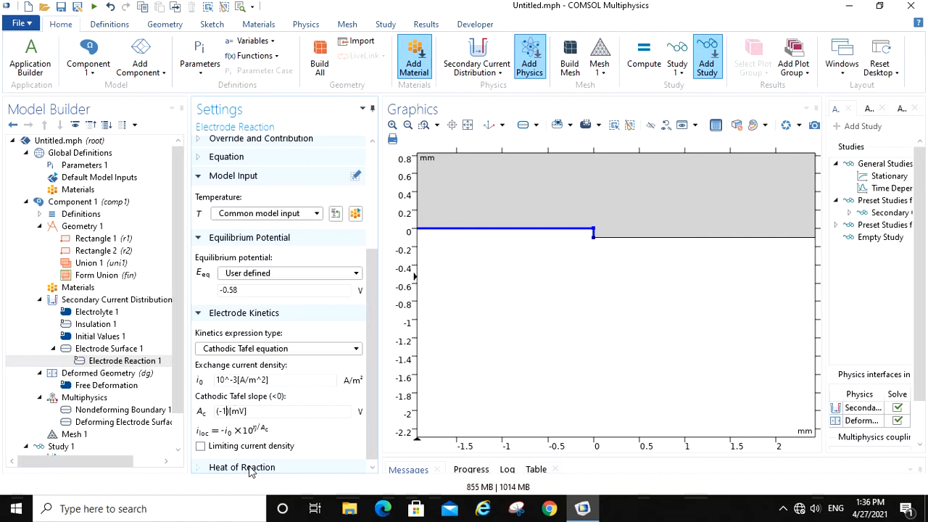
type("60")
Step: Add a second Electrode Surface to Secondary Current Distribution on boundary 5, the lower edge right of the step
left_click(114, 301)
right_click(114, 302)
left_click(206, 72)
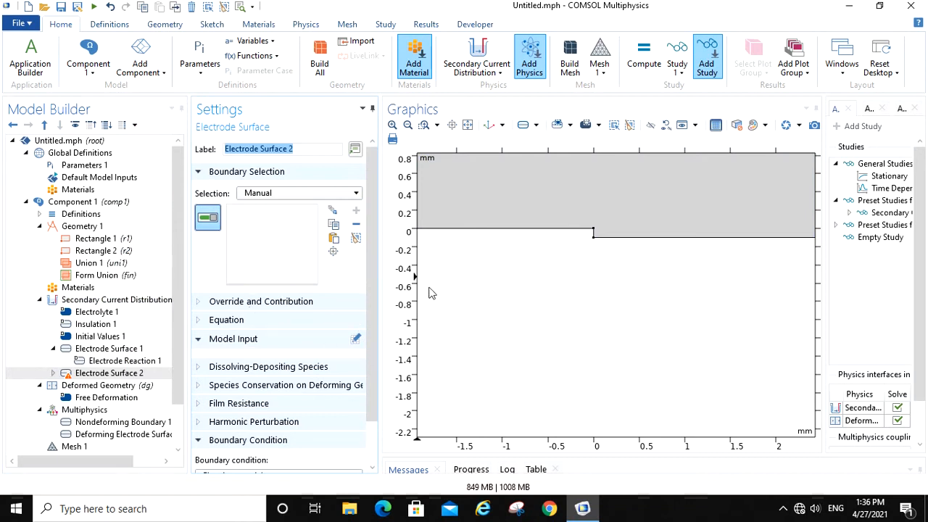
left_click(690, 240)
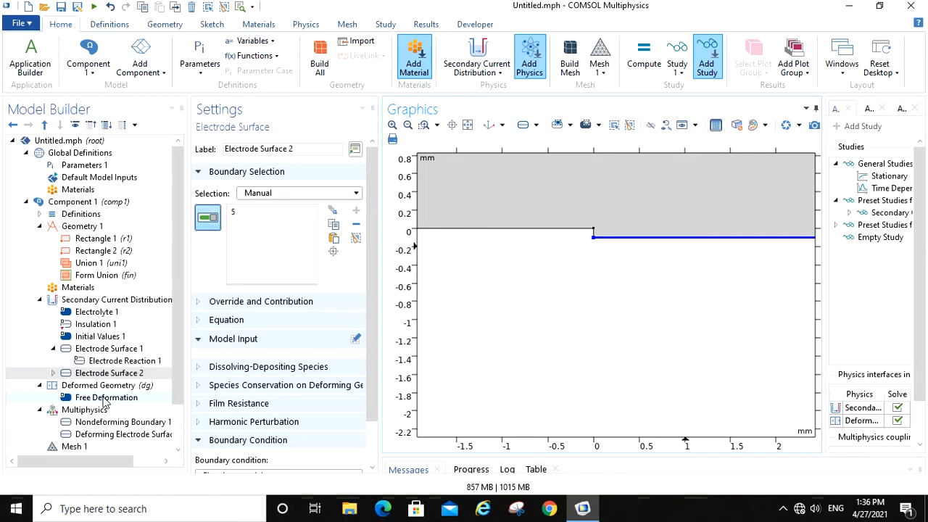
Step: Add a dissolving-depositing species to Electrode Surface 2 and name it Mg
left_click(61, 374)
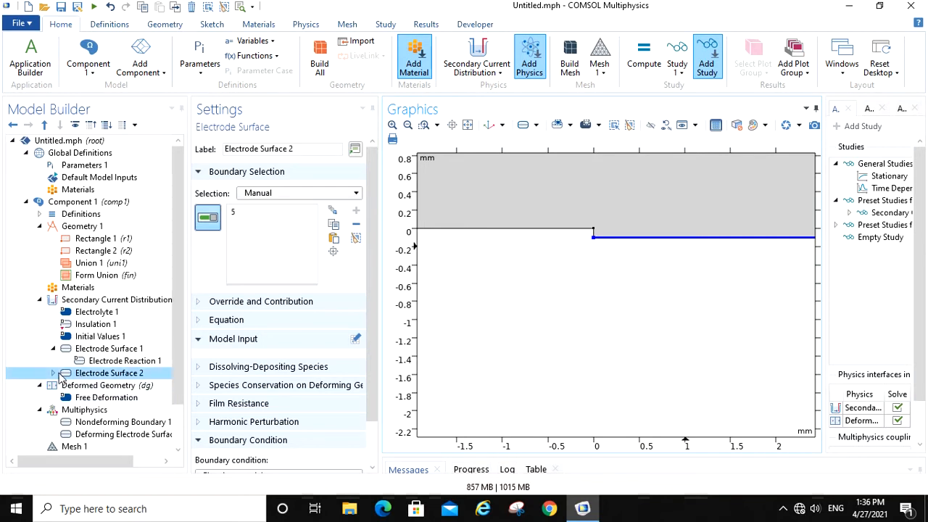
left_click(54, 373)
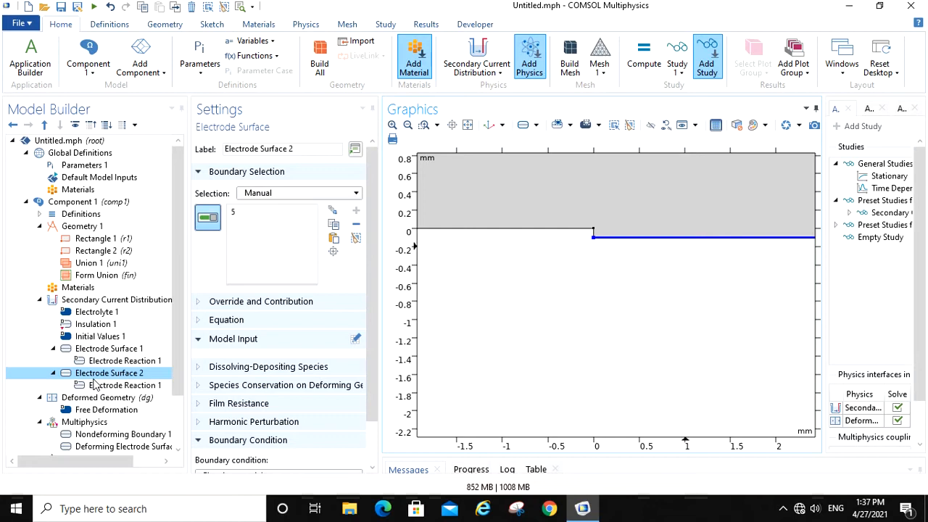
left_click(197, 367)
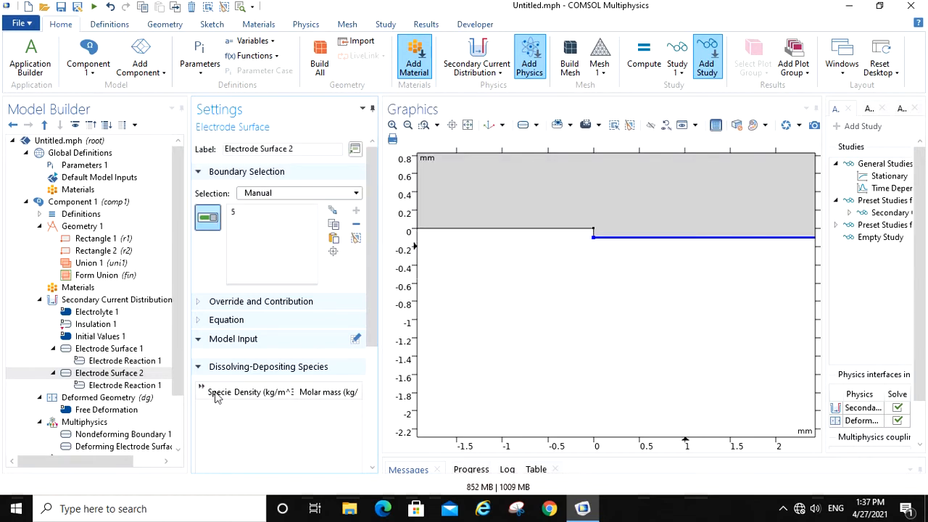
scroll(259, 411, "down", 1)
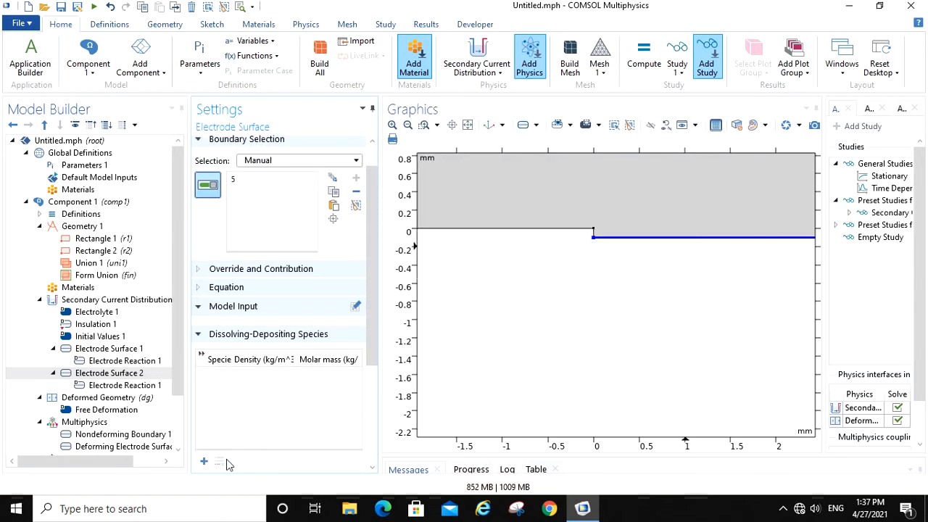
left_click(204, 462)
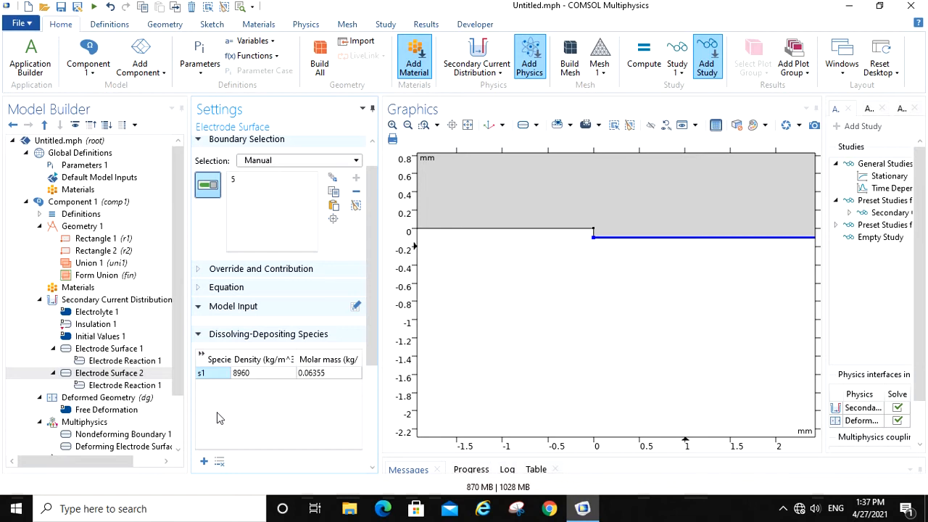
left_click(210, 375)
type("MG")
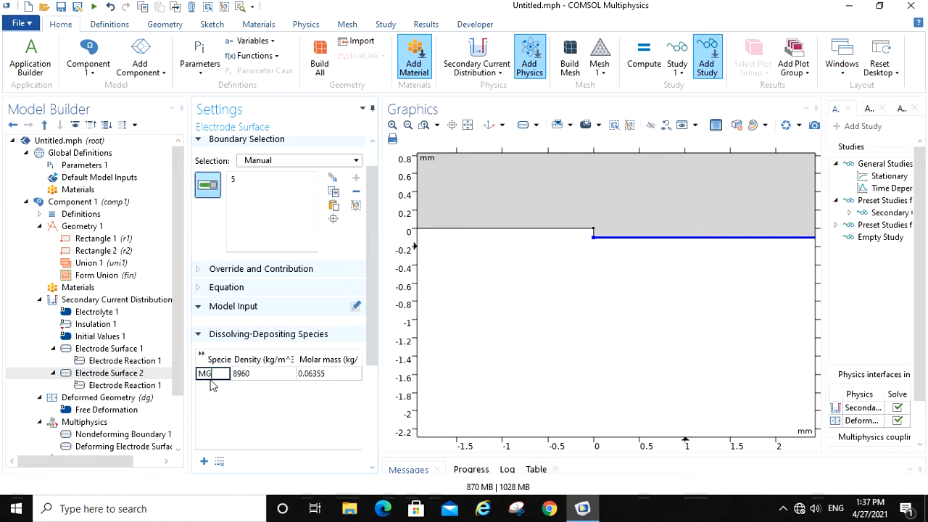
key("BackSpace")
type("g")
Step: Set the Mg species' density to 1820 kg/m^3 and its molar mass to 0.025 kg/mol
left_click(258, 377)
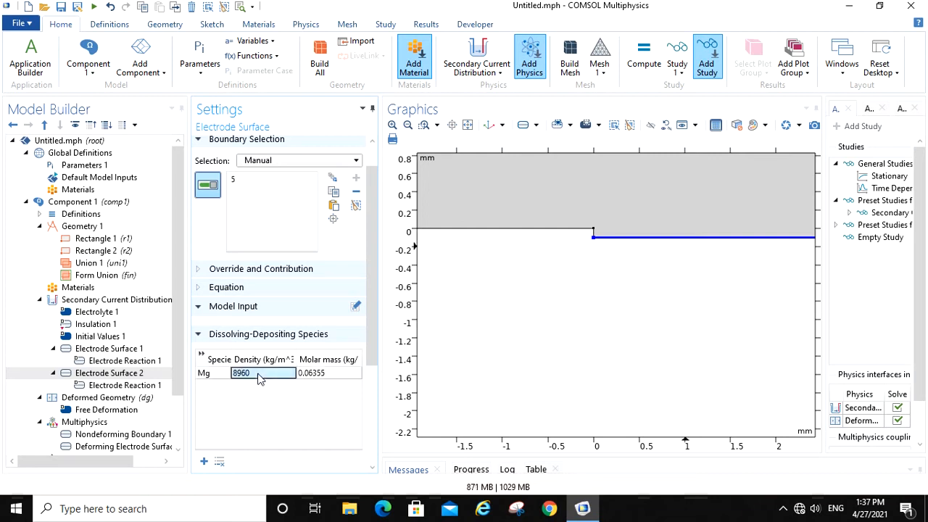
type("1820")
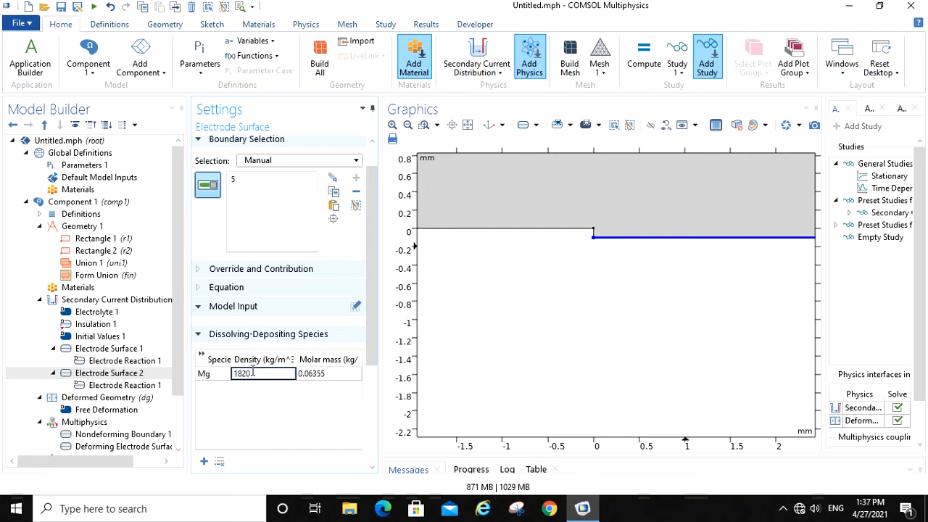
left_click(336, 376)
type("0.025")
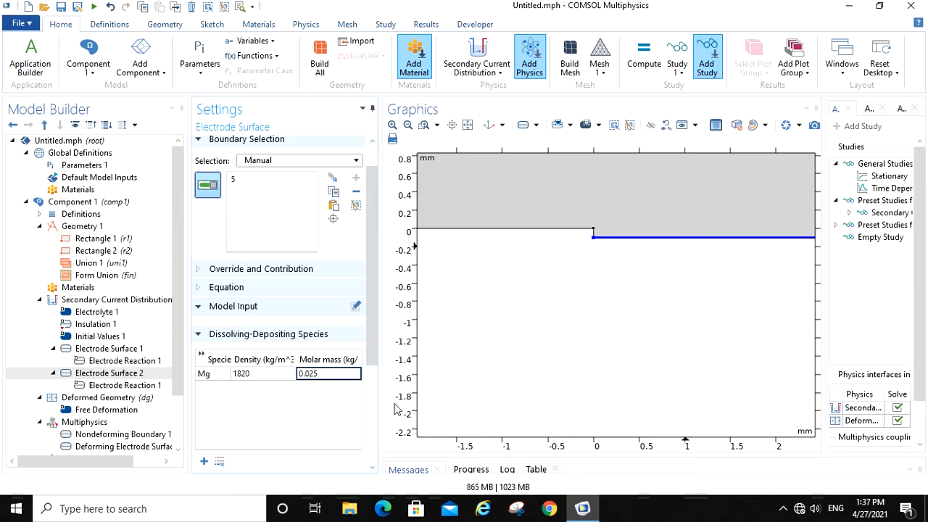
Step: Set the user-defined equilibrium potential to -1.55 V for Electrode Reaction 1 under Electrode Surface 2
left_click(114, 387)
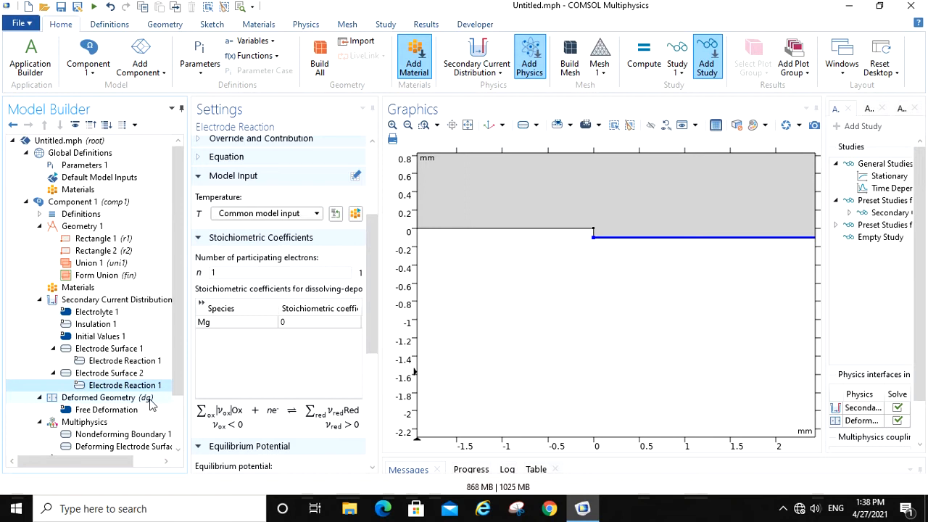
scroll(277, 406, "down", 3)
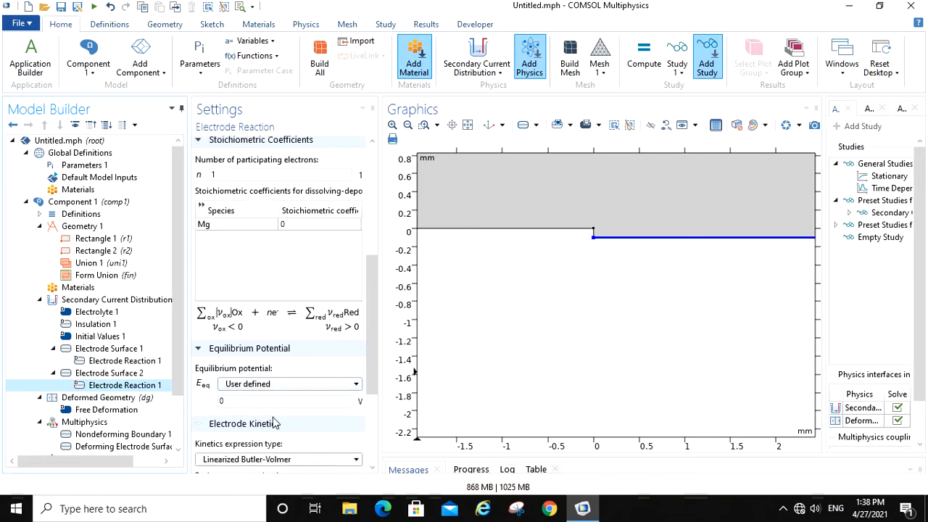
left_click(254, 406)
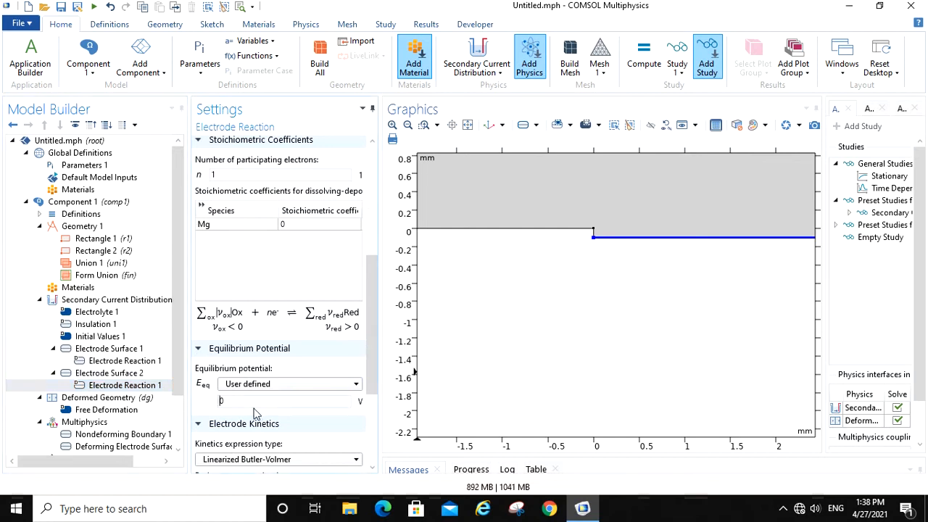
key("BackSpace")
type("-1.55")
Step: Set the number of participating electrons to 2 and the Mg stoichiometric coefficient to 1 for Electrode Surface 2's reaction
scroll(266, 353, "up", 1)
left_click(229, 206)
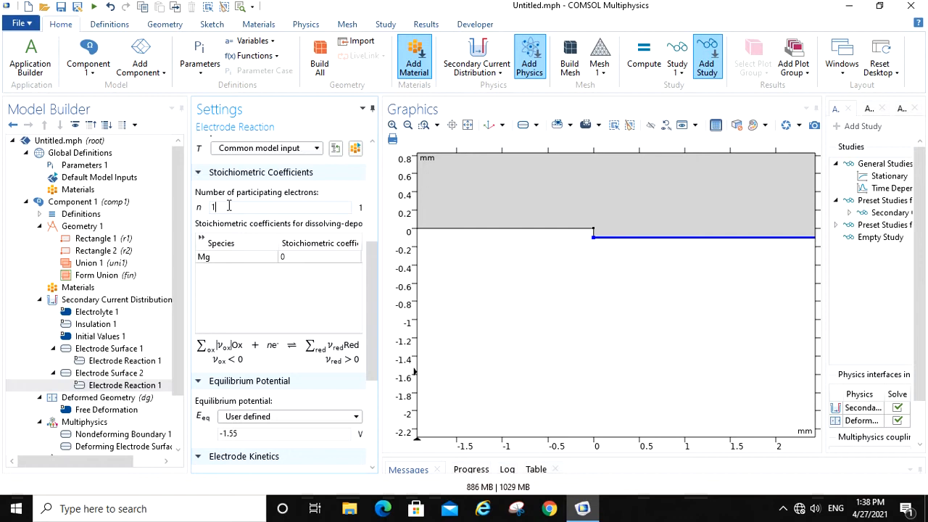
key("BackSpace")
type("2")
left_click(300, 265)
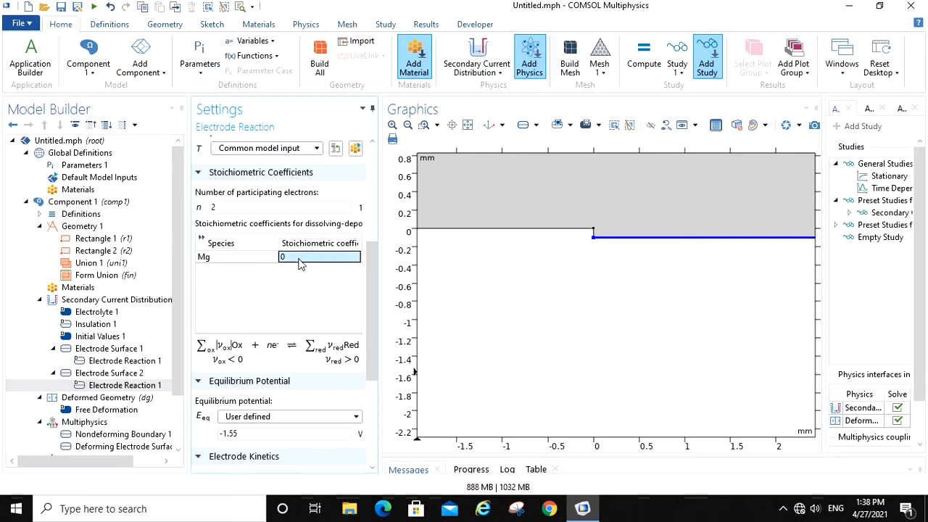
type("1")
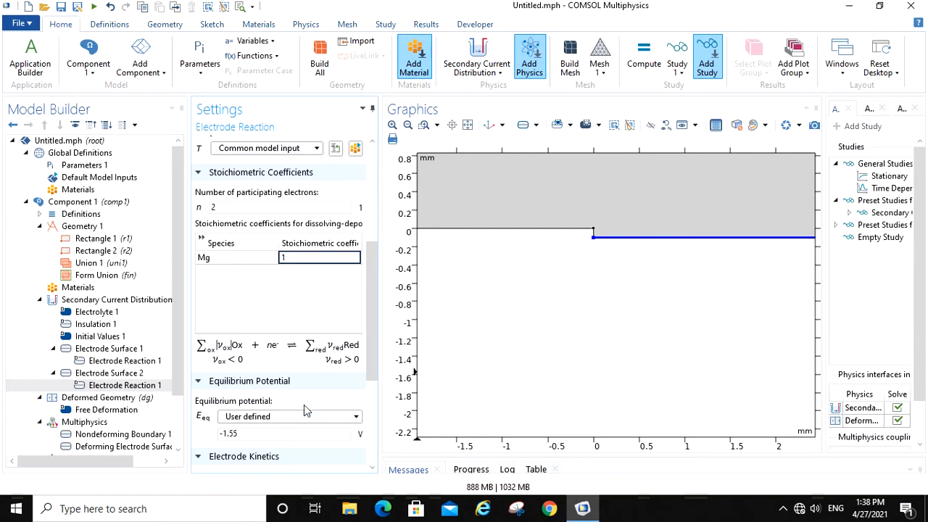
Step: Use the Anodic Tafel equation with an exchange current density of 10^-1 A/m^2 for Electrode Surface 2's reaction
scroll(304, 405, "down", 2)
scroll(304, 405, "down", 1)
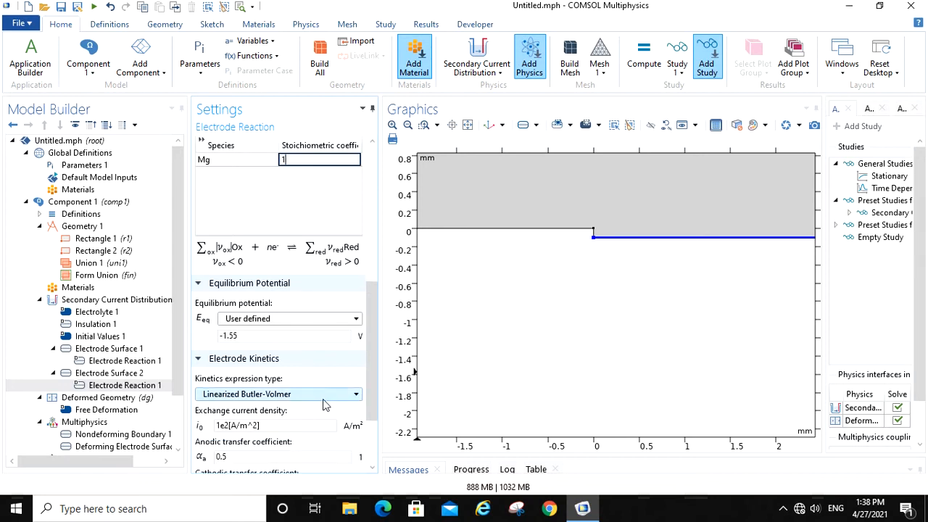
left_click(266, 398)
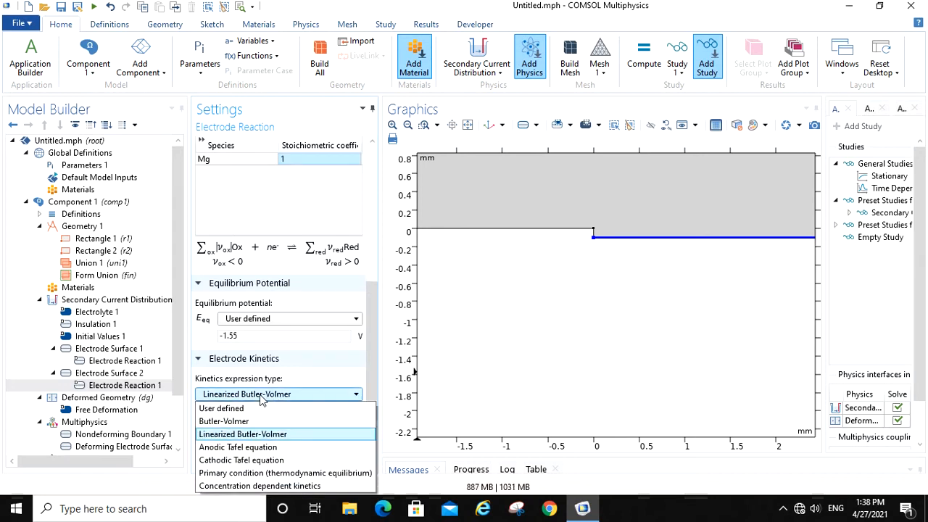
left_click(239, 447)
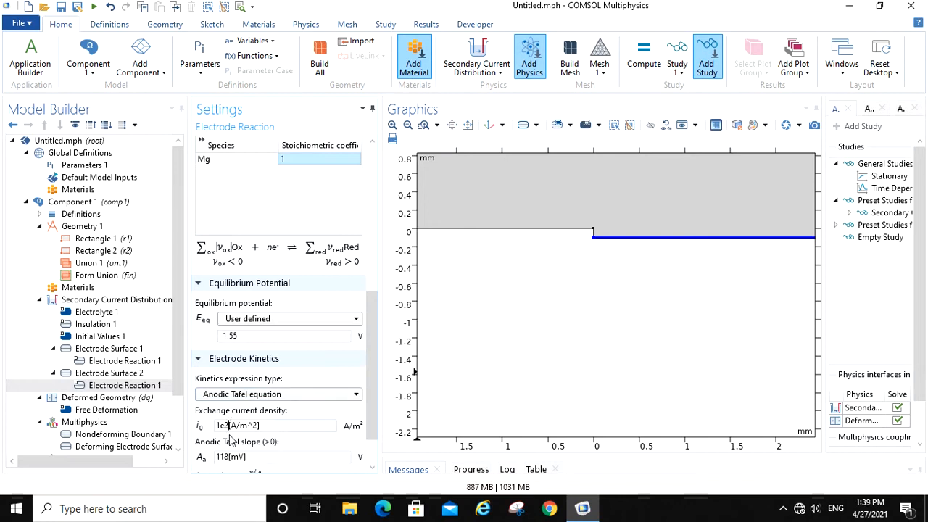
key("BackSpace")
key("BackSpace")
key("BackSpace")
type("10^-1")
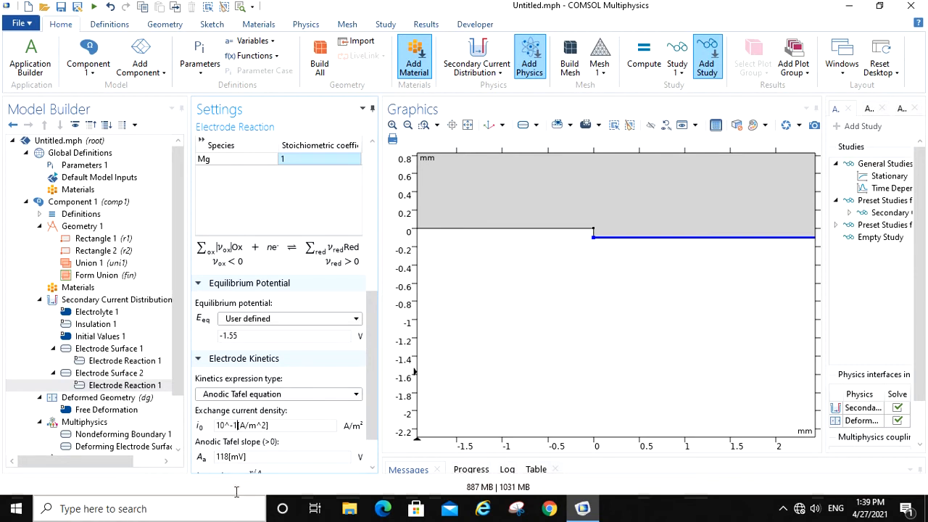
Step: Set the anodic Tafel slope of Electrode Surface 2's reaction to 50 mV
scroll(243, 468, "down", 1)
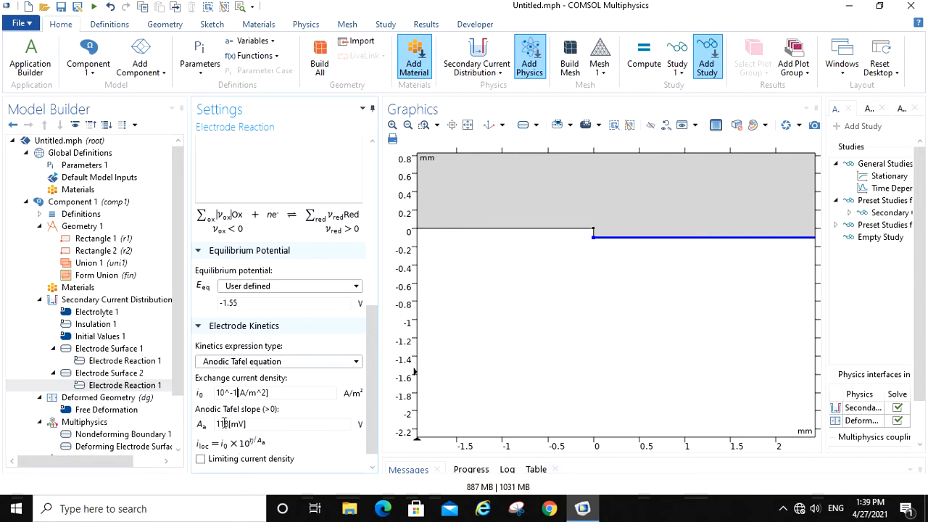
key("BackSpace")
key("BackSpace")
key("BackSpace")
Step: Enable the limiting current density for Electrode Surface 2's reaction and set it to 10^2 A/m^2
scroll(230, 445, "down", 1)
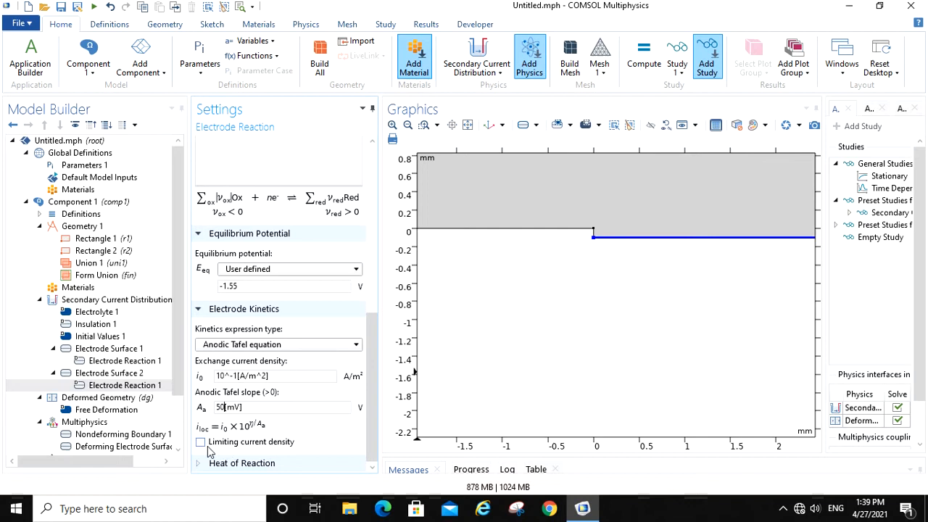
left_click(201, 443)
scroll(221, 447, "down", 1)
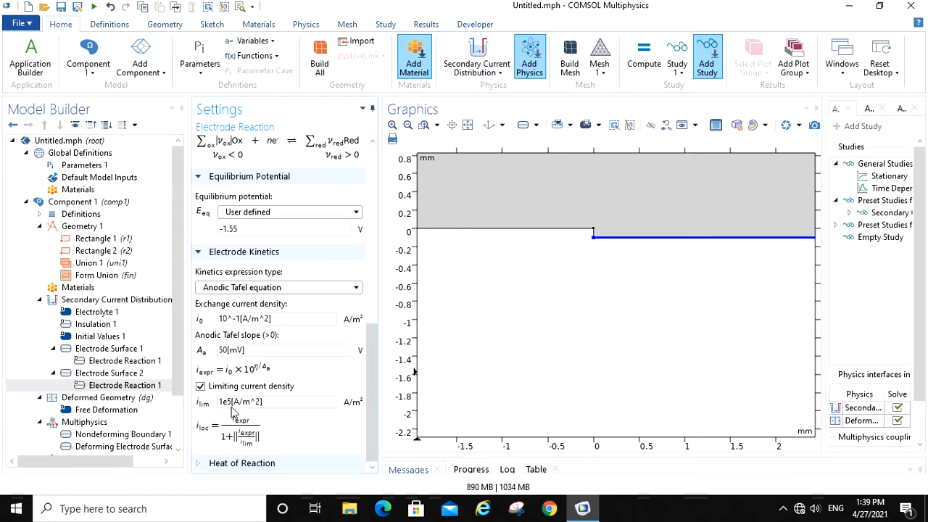
key("BackSpace")
key("BackSpace")
type("0")
type("^$2")
key("BackSpace")
key("BackSpace")
type("2")
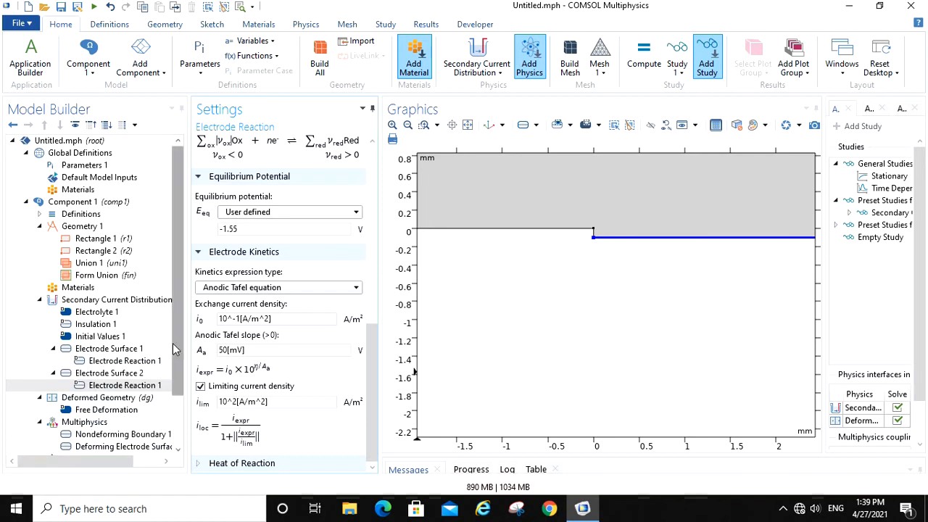
left_click_drag(172, 360, 181, 408)
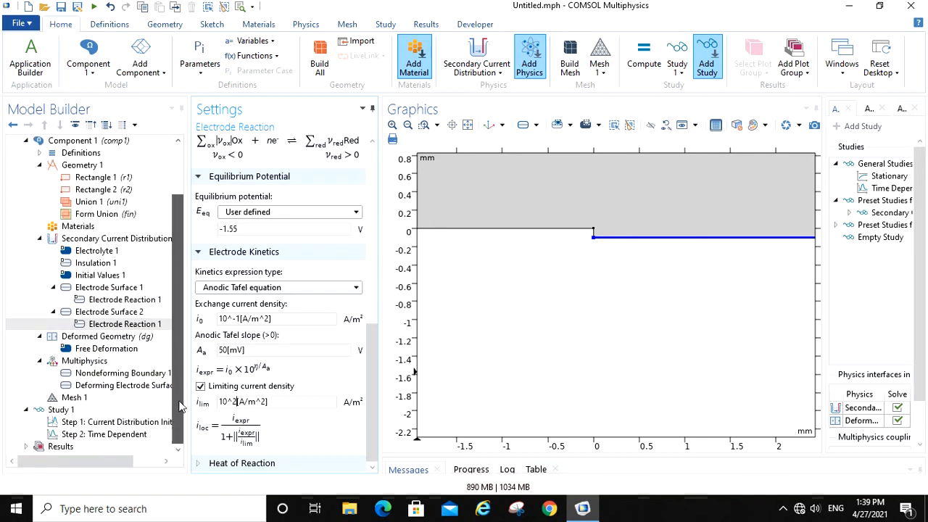
Step: Restrict the Deforming Electrode Surface coupling to boundary 5, the recessed lower edge of the Mg anode, excluding boundaries 2 and 4
left_click(98, 387)
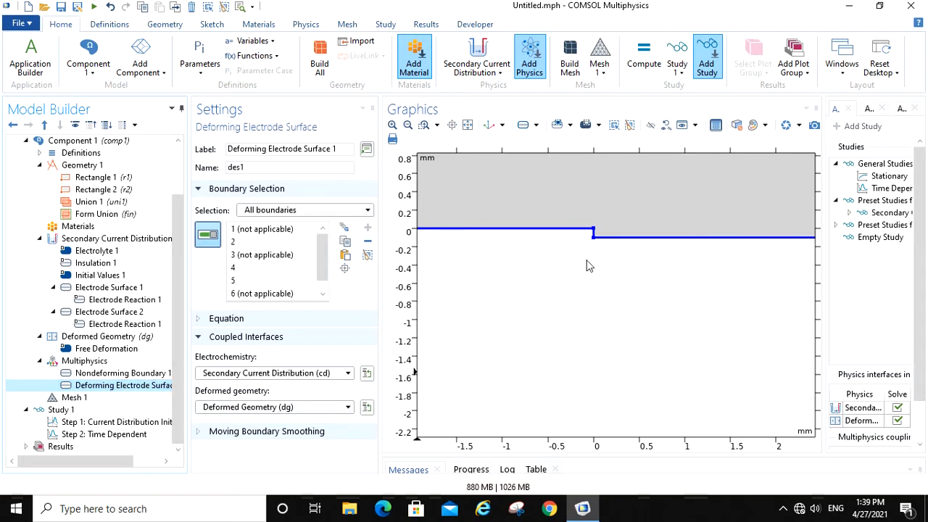
left_click(263, 230)
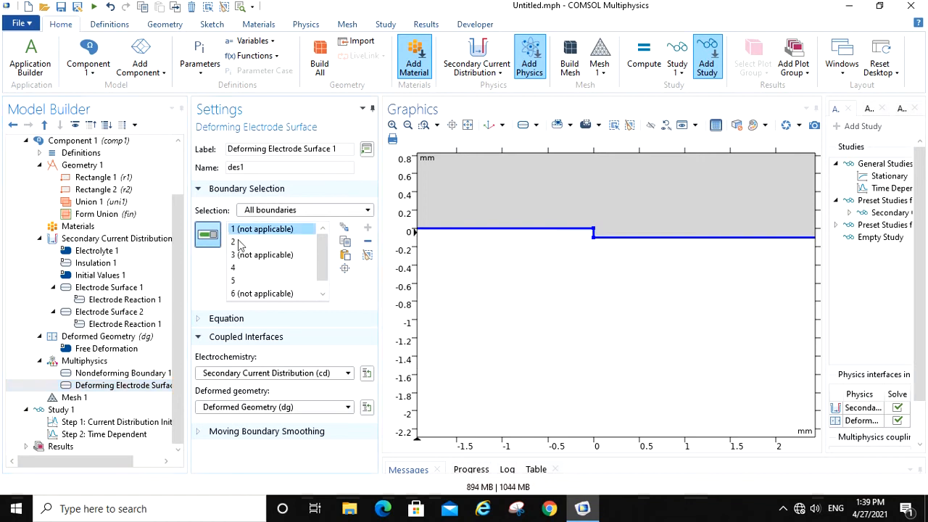
left_click(243, 242)
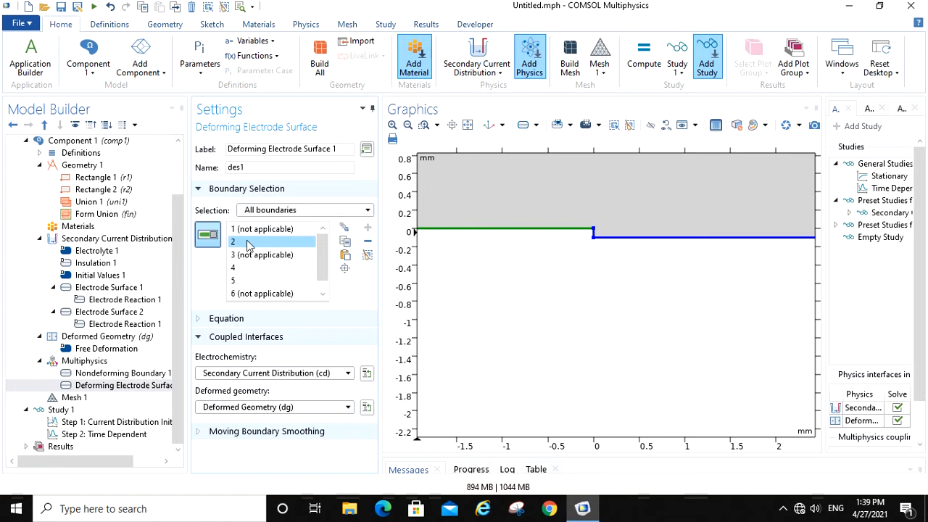
left_click(247, 269)
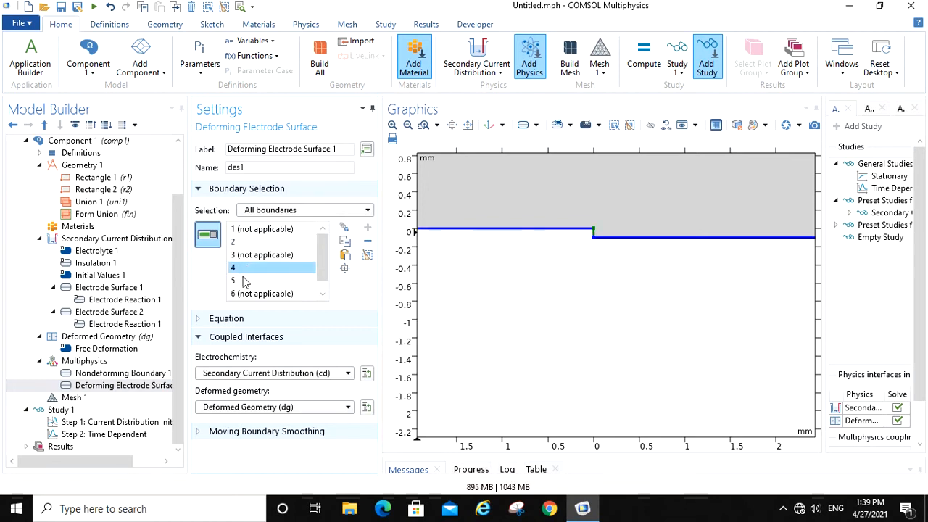
left_click(243, 281)
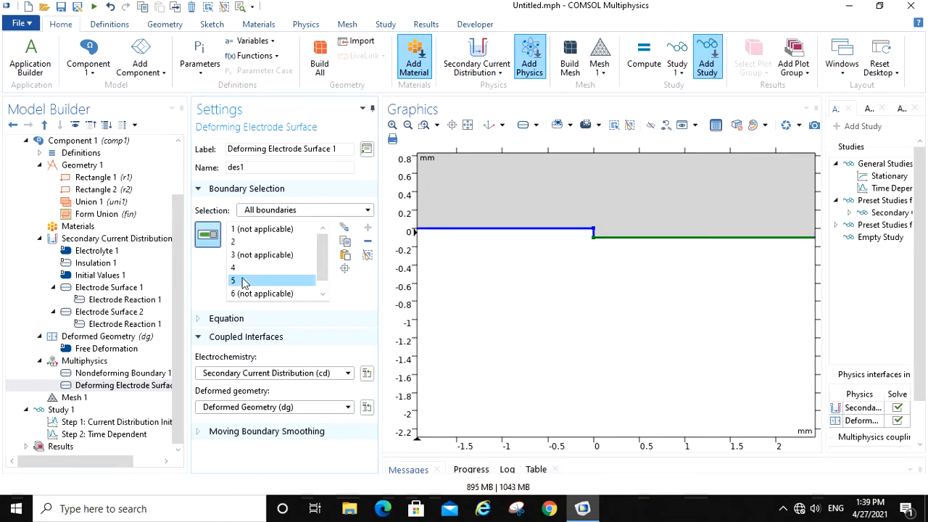
left_click(268, 231)
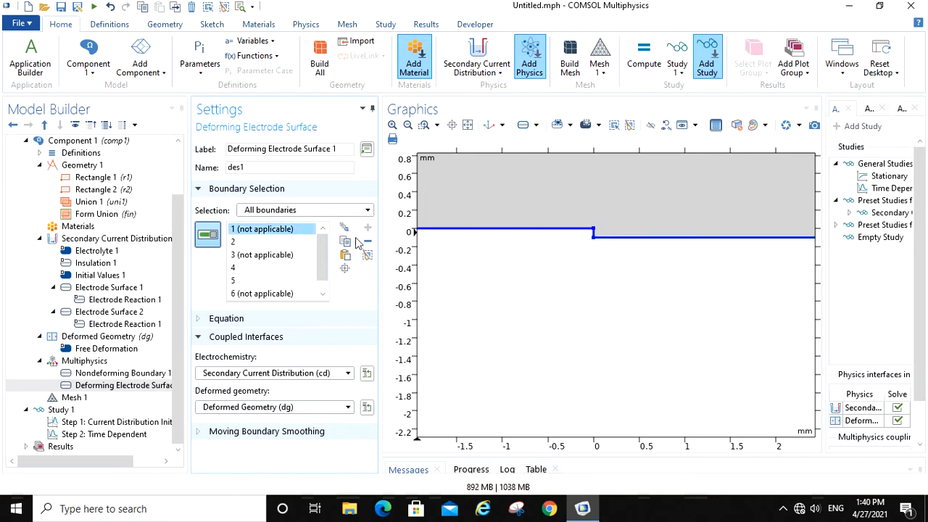
left_click(630, 238)
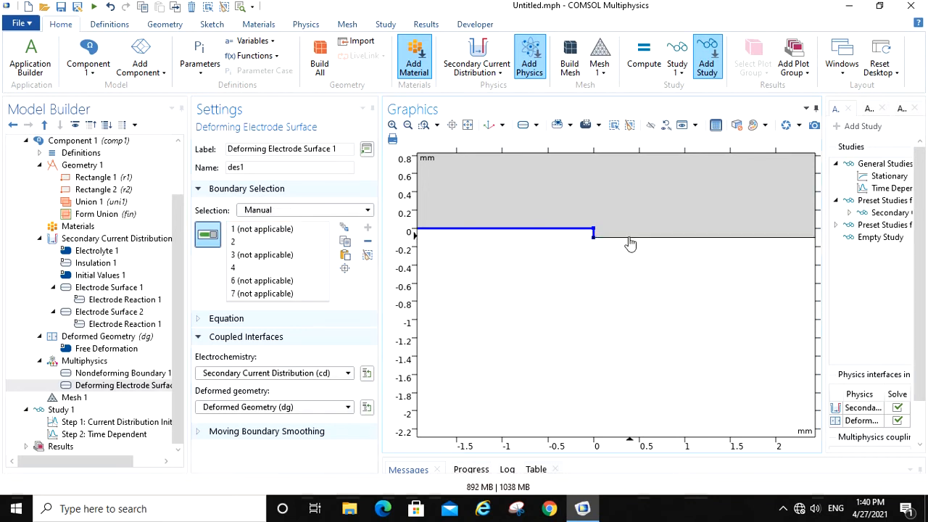
left_click(564, 231)
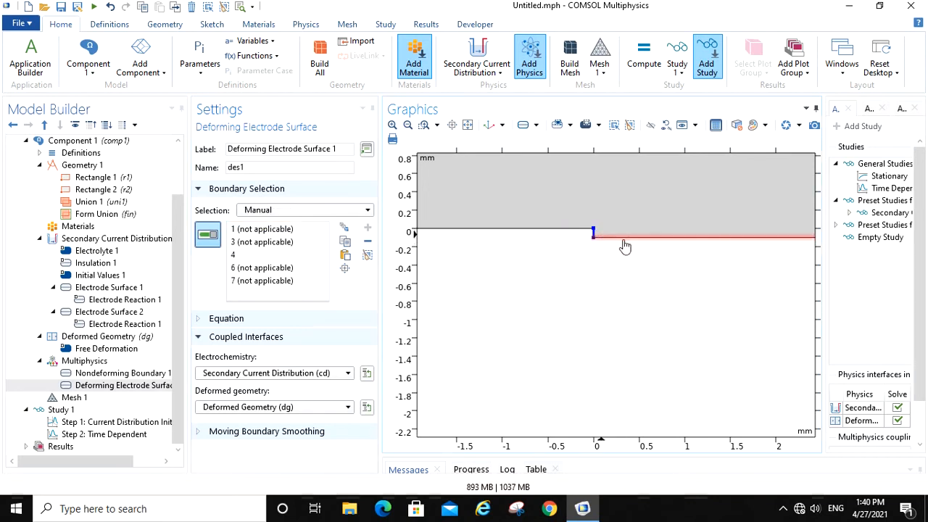
left_click(595, 237)
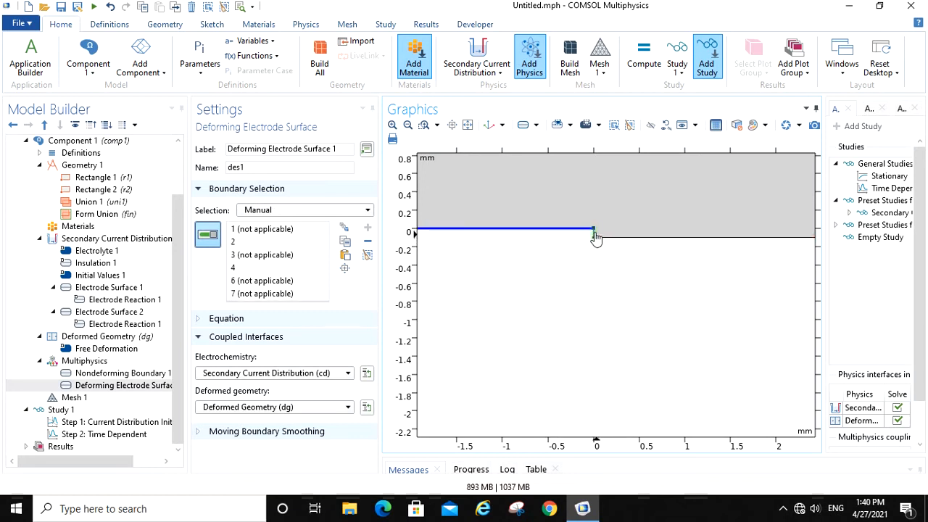
left_click(594, 233)
left_click(582, 230)
left_click(625, 238)
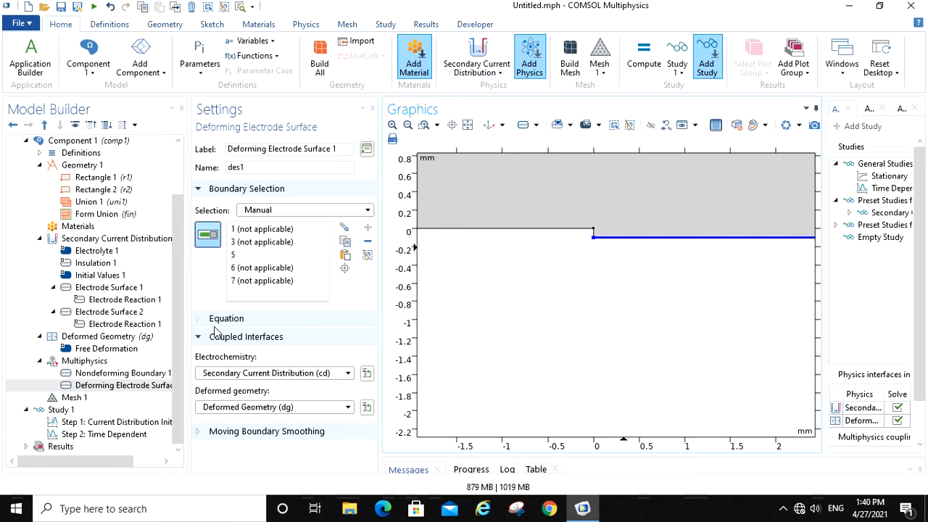
Step: Set the boundary condition of the Nondeforming Boundary coupling to Zero normal displacement
left_click(113, 374)
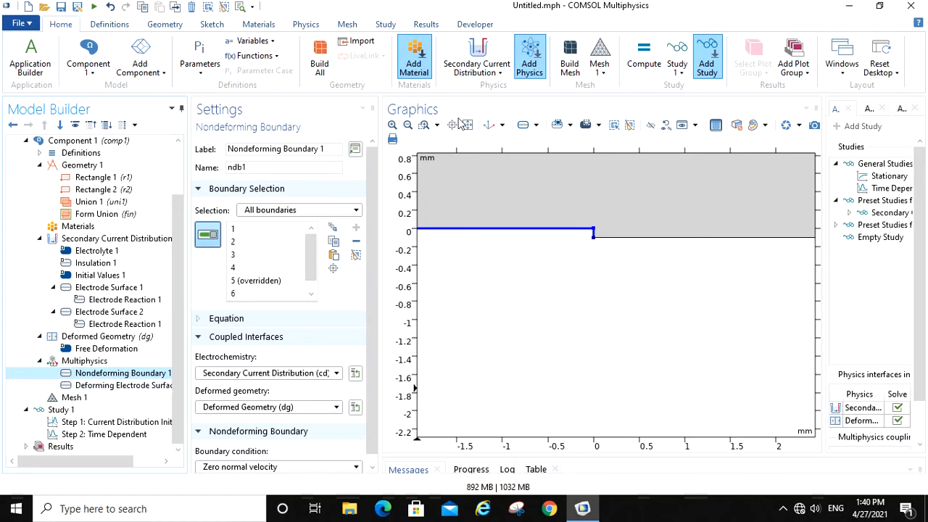
left_click(408, 125)
left_click(408, 125)
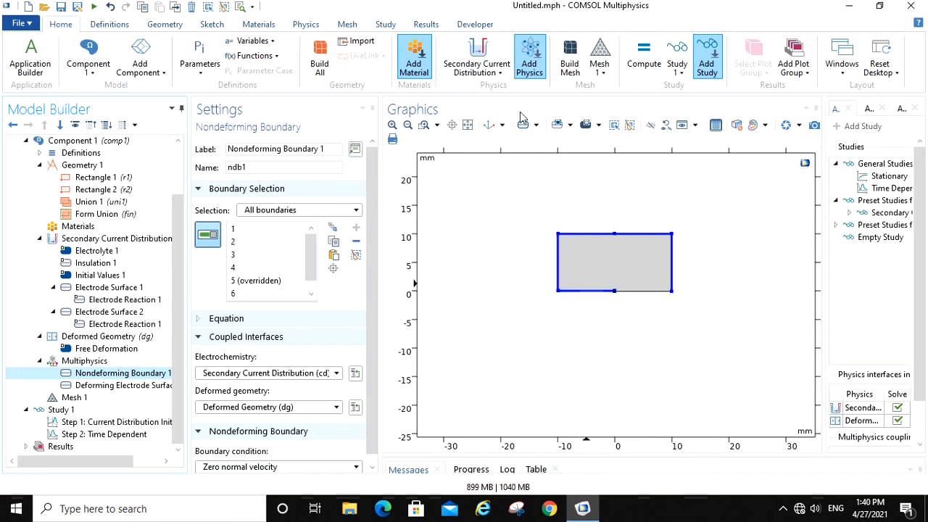
left_click(424, 125)
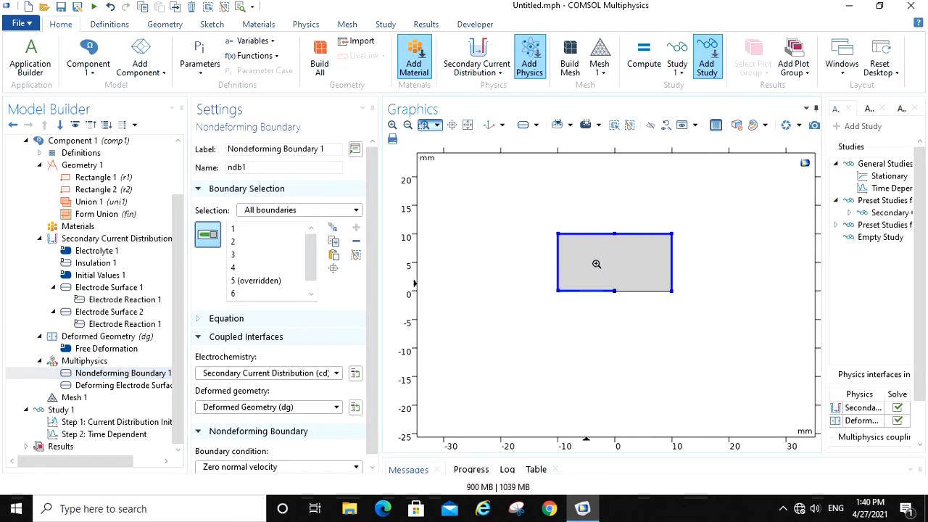
left_click_drag(596, 260, 628, 320)
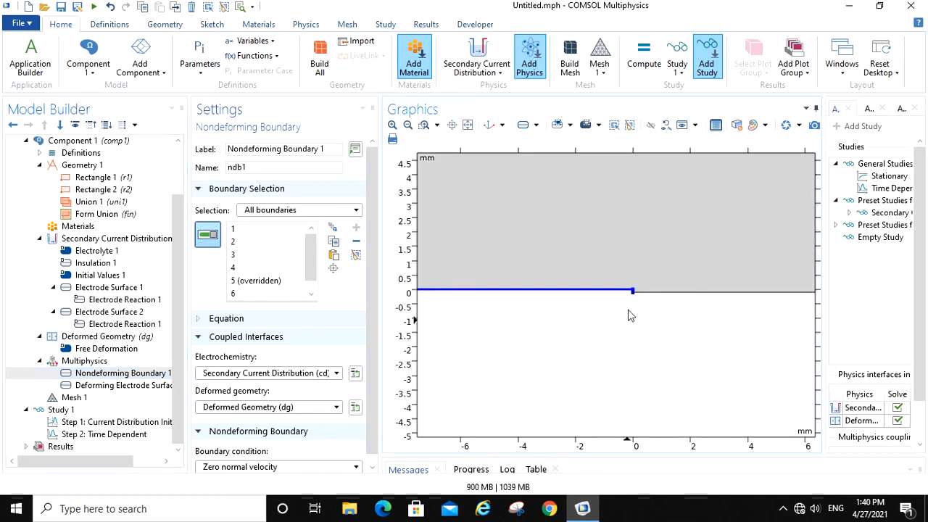
left_click(407, 125)
left_click(408, 125)
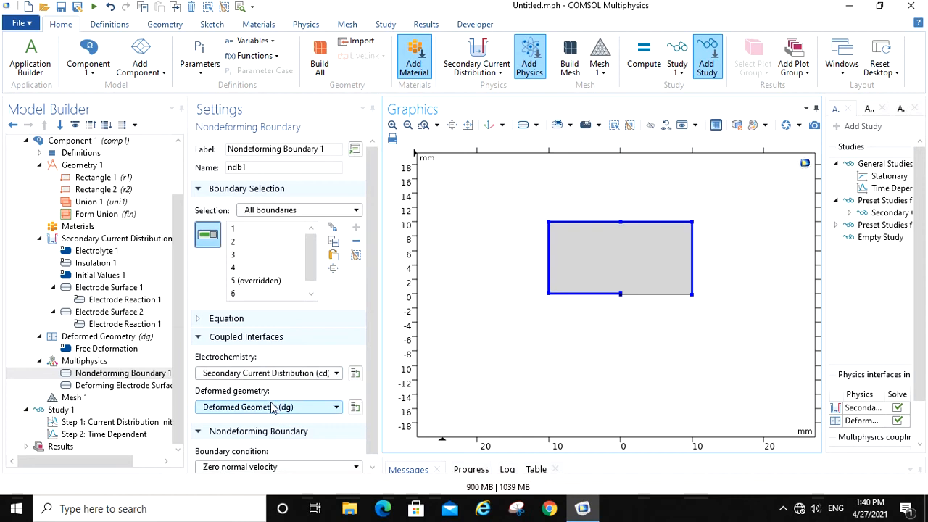
scroll(273, 406, "down", 1)
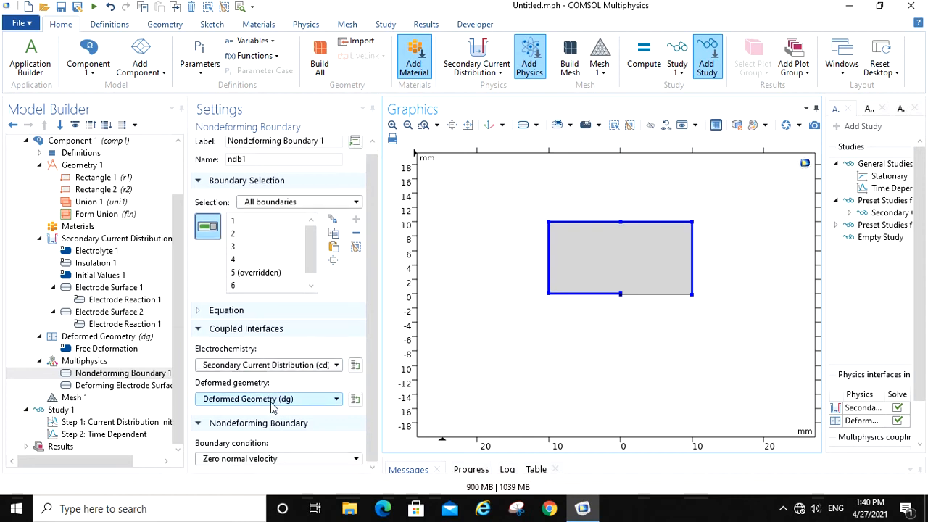
left_click(265, 464)
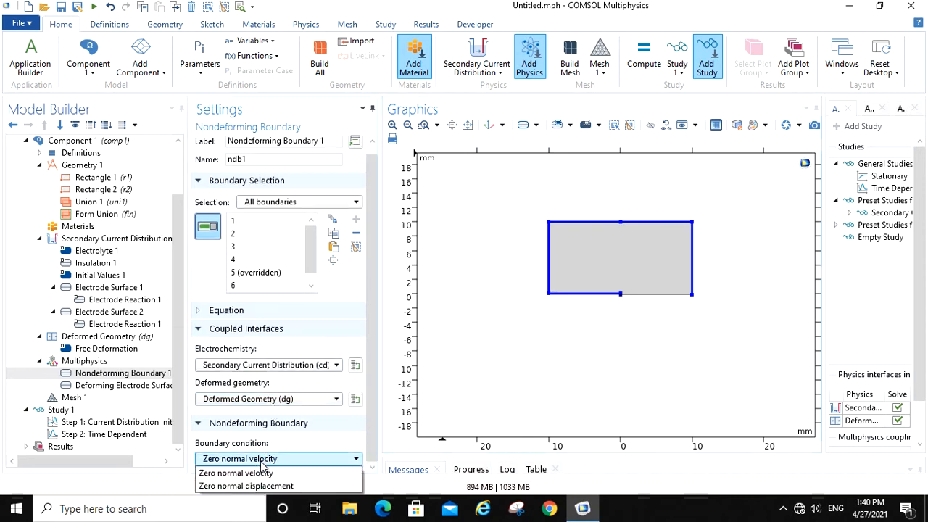
left_click(256, 486)
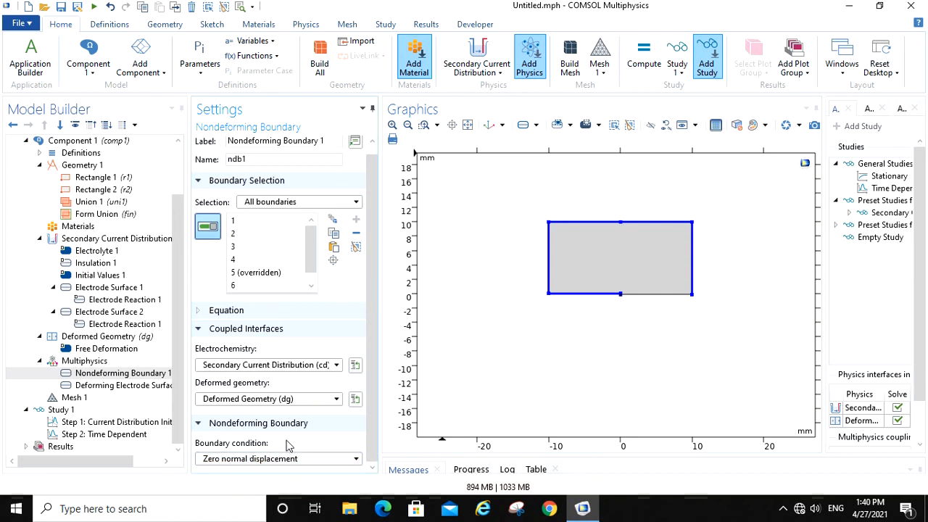
Step: Set the Time Dependent study step to hours, with output times from 0 to 72 h in steps of 1 h
left_click(91, 434)
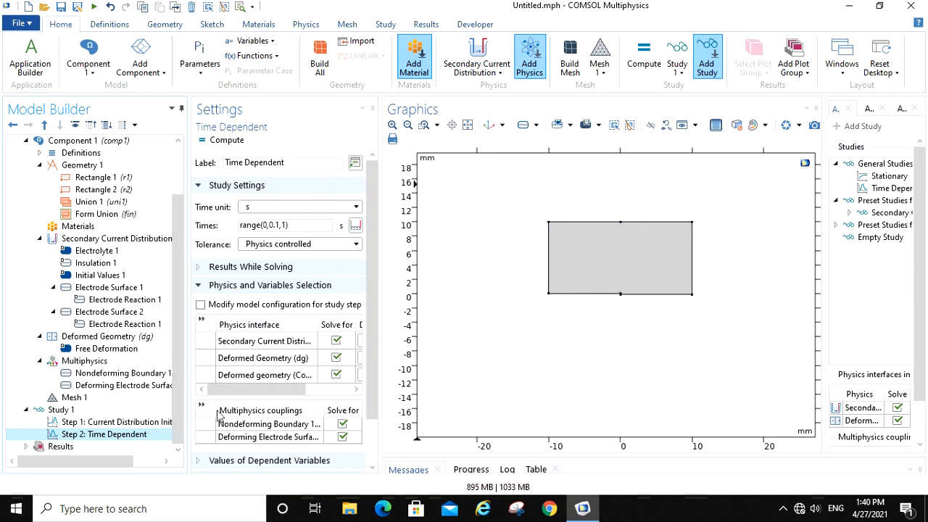
left_click(279, 209)
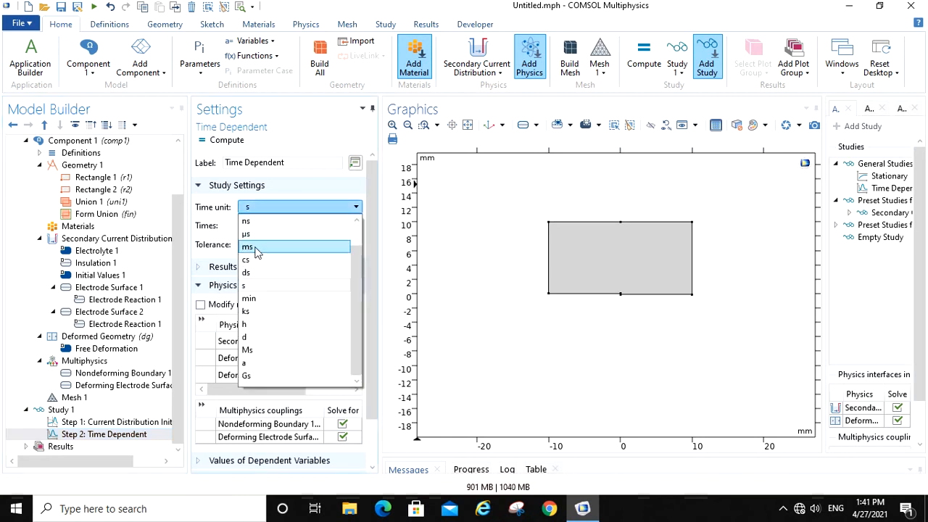
left_click(254, 324)
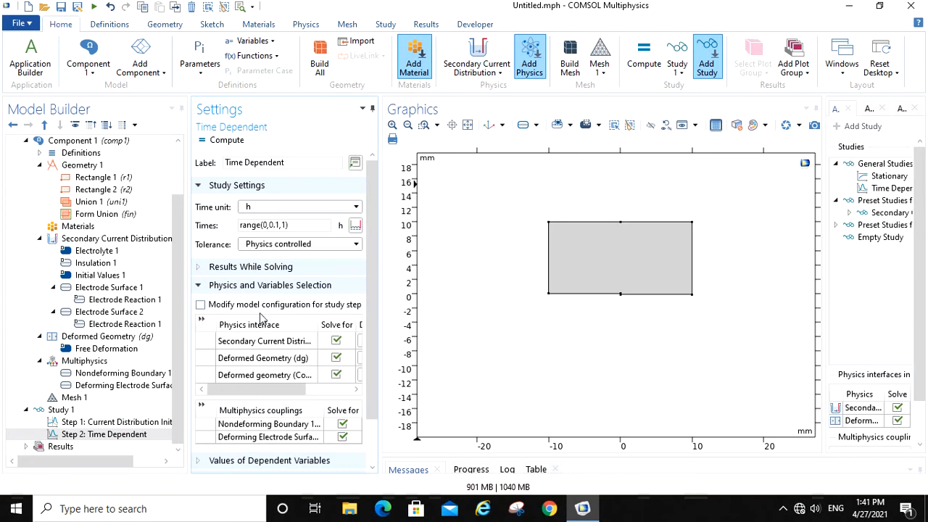
left_click(355, 225)
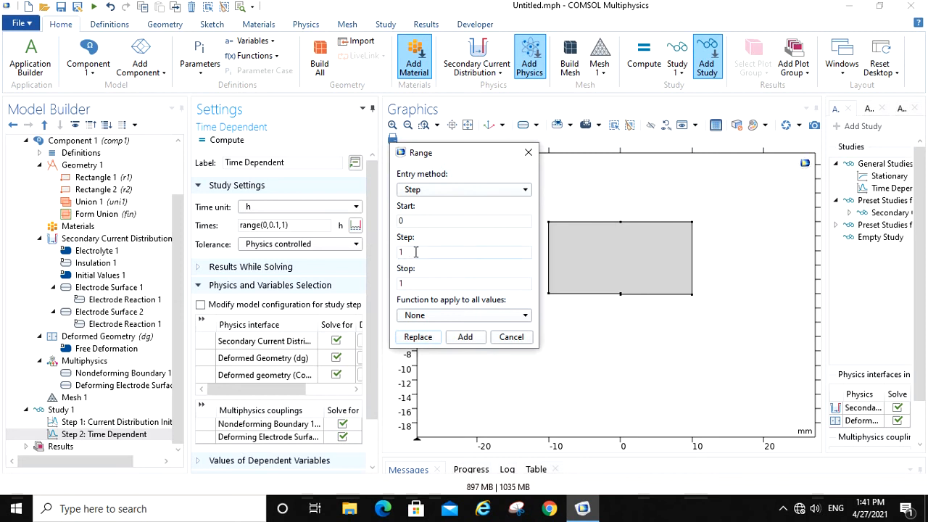
left_click(426, 282)
type("72")
left_click(418, 337)
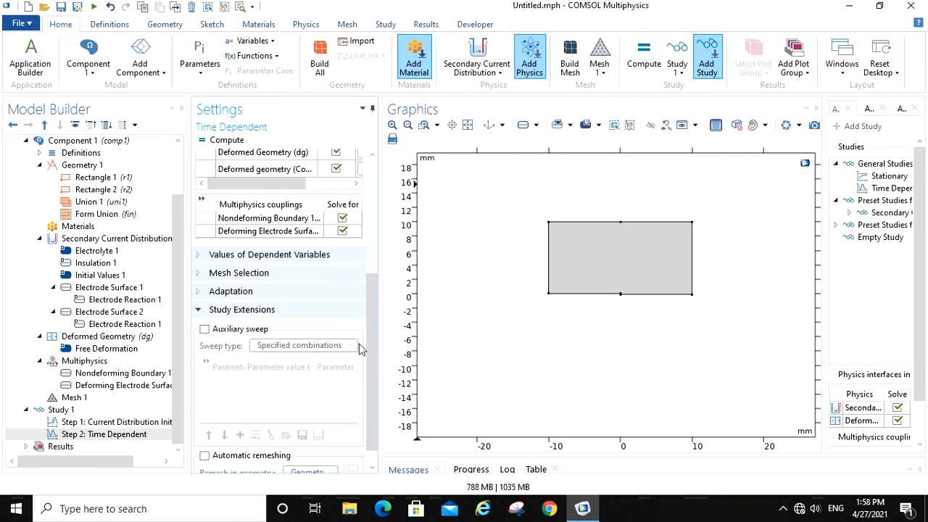
Step: Enable automatic remeshing for the Time Dependent step and compute the study
scroll(366, 358, "down", 1)
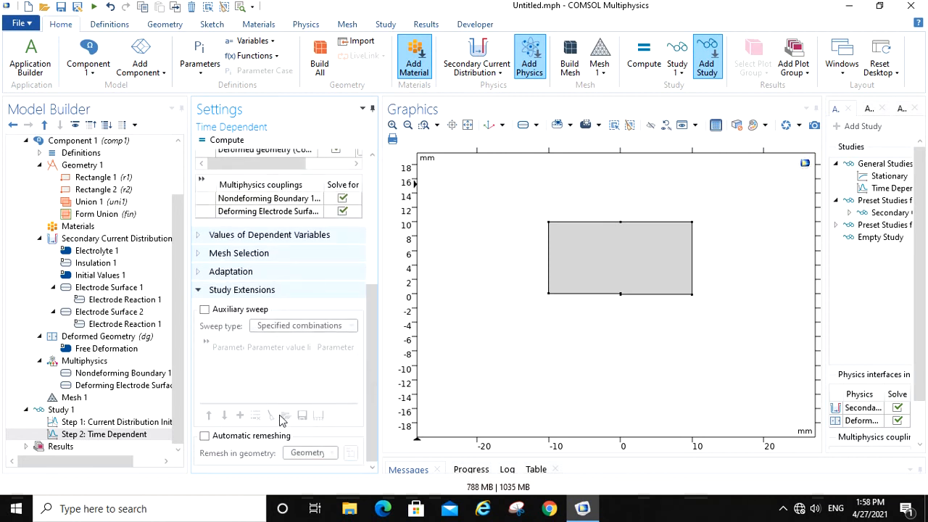
left_click(205, 436)
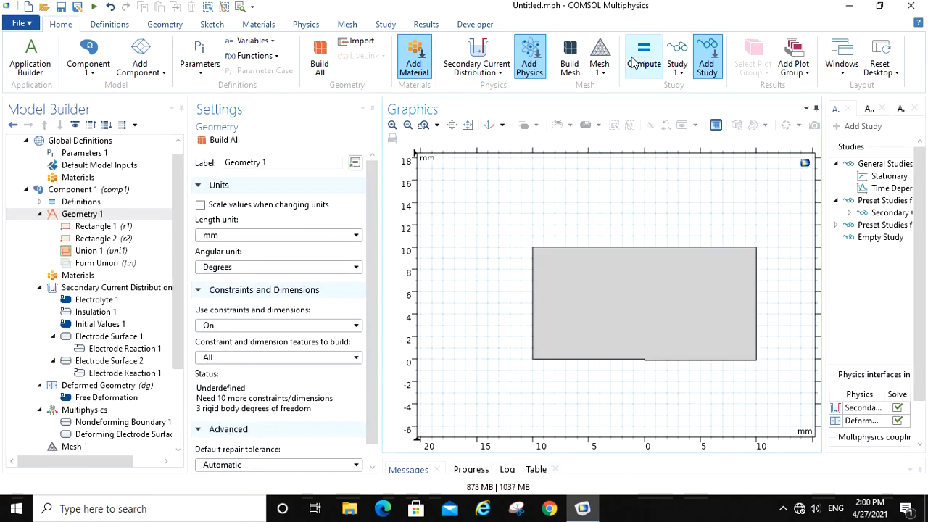
left_click(643, 58)
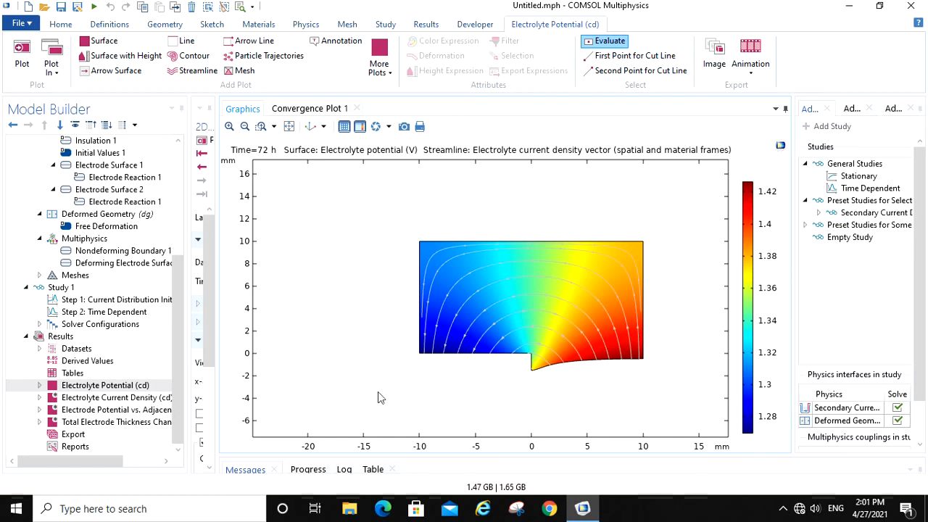
Step: Examine the result plots of electrolyte current density, electrode potential vs. adjacent reference and total electrode thickness change
left_click(117, 399)
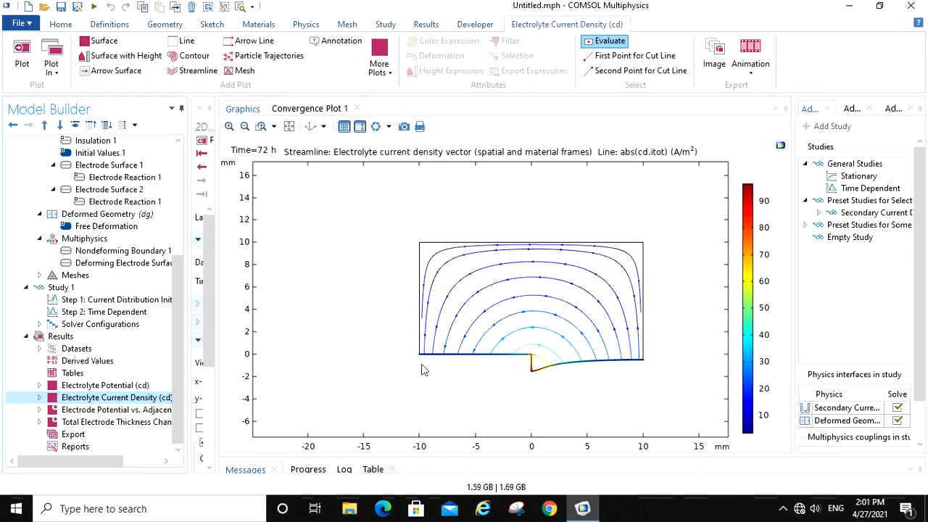
left_click(121, 411)
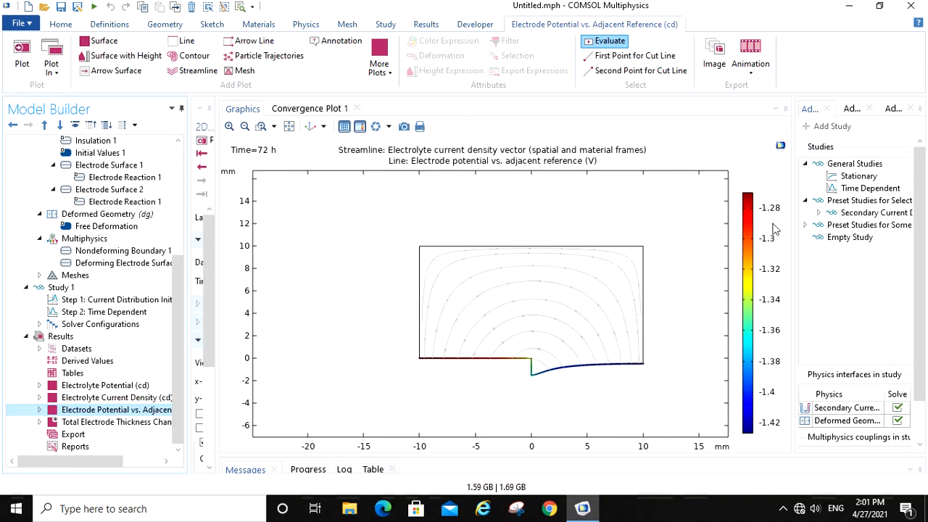
left_click(93, 423)
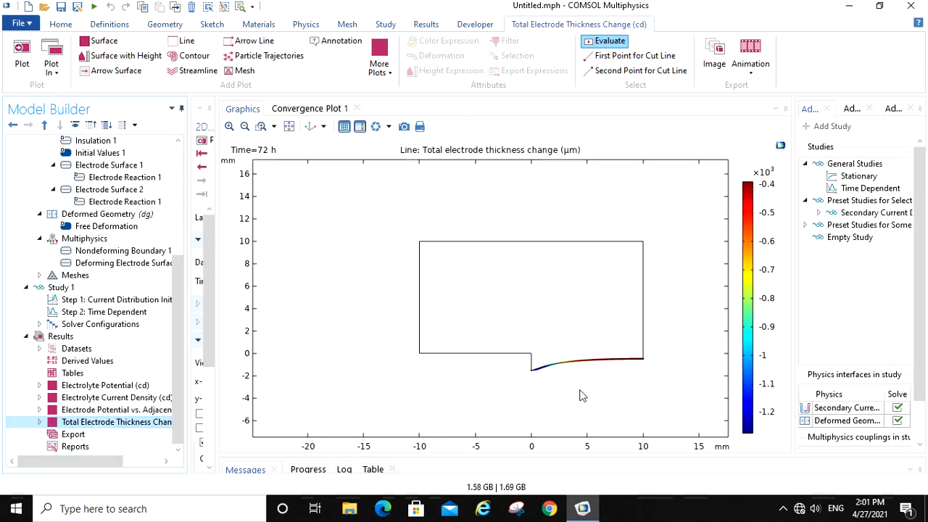